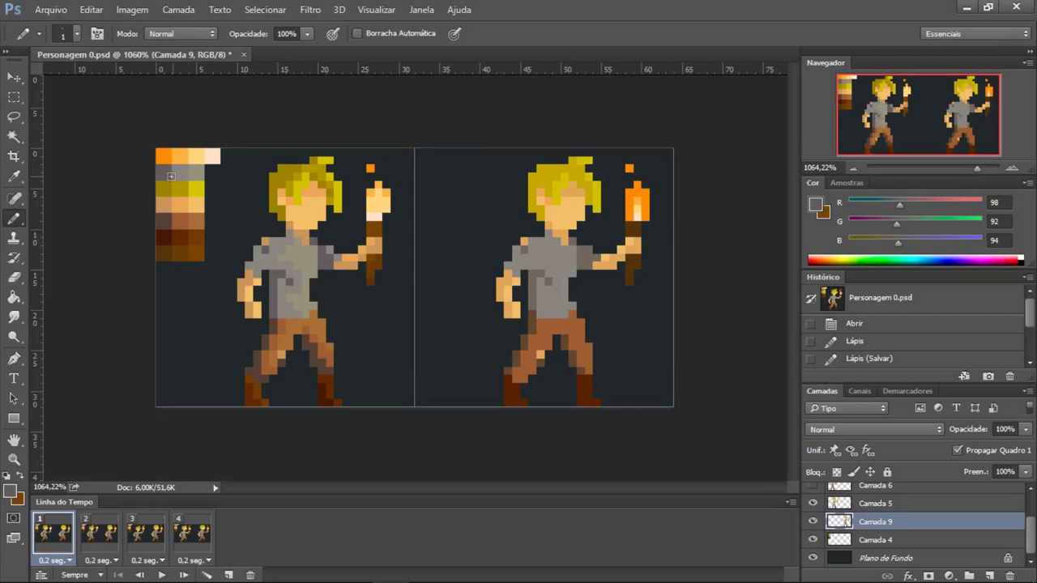
Step: Sample the shirt's shadow and base greys on both characters and the lightest shirt grey in the palette to compare them
{"action": "key", "text": "g"}
{"action": "key", "text": "alt"}
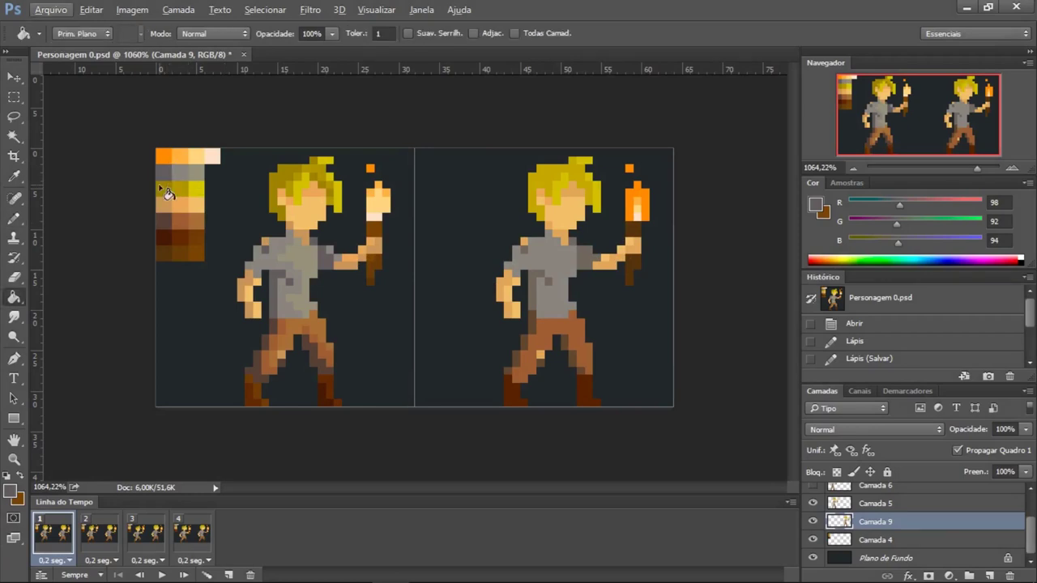
{"action": "key", "text": "alt"}
{"action": "key", "text": "alt"}
{"action": "left_click", "coordinate": [585, 257], "text": "alt"}
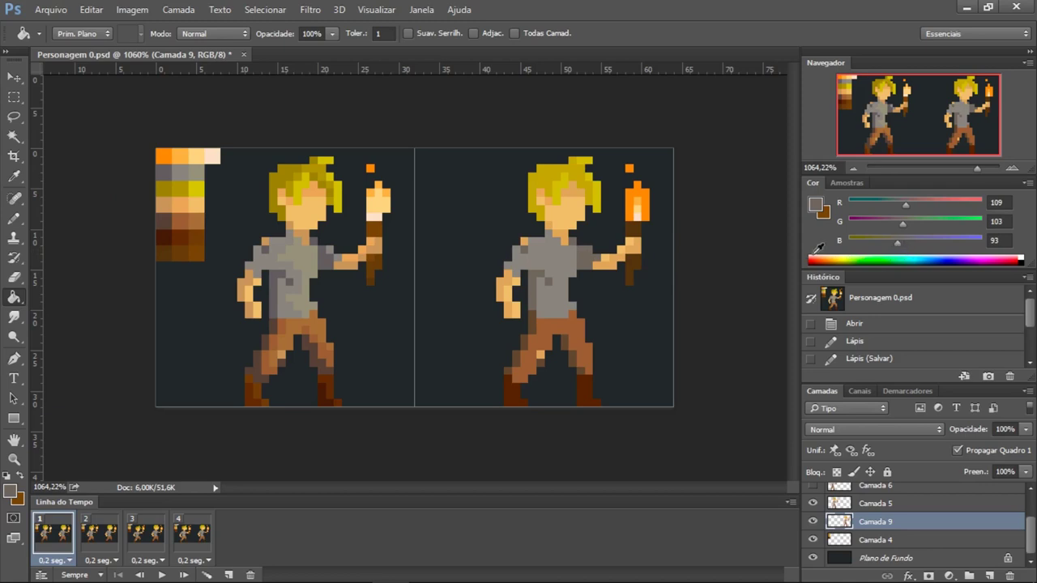
{"action": "left_click", "coordinate": [549, 311], "text": "alt"}
{"action": "left_click", "coordinate": [328, 262], "text": "alt"}
{"action": "left_click", "coordinate": [282, 241], "text": "alt"}
{"action": "left_click", "coordinate": [199, 170], "text": "alt"}
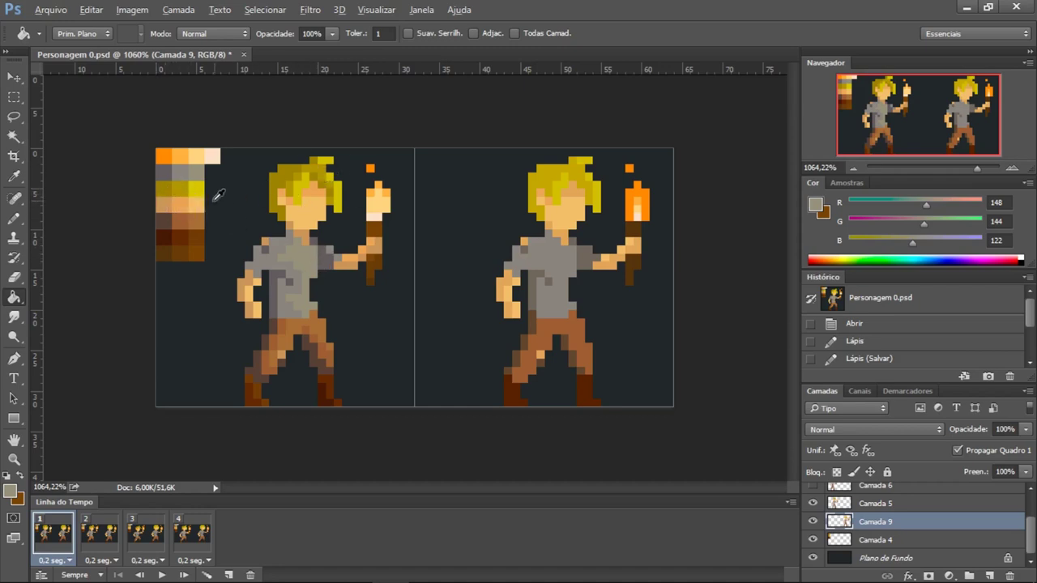
Step: Sample the darkest hair yellow from the palette and the hair colour at the back of the first character's head
{"action": "left_click", "coordinate": [171, 183], "text": "alt"}
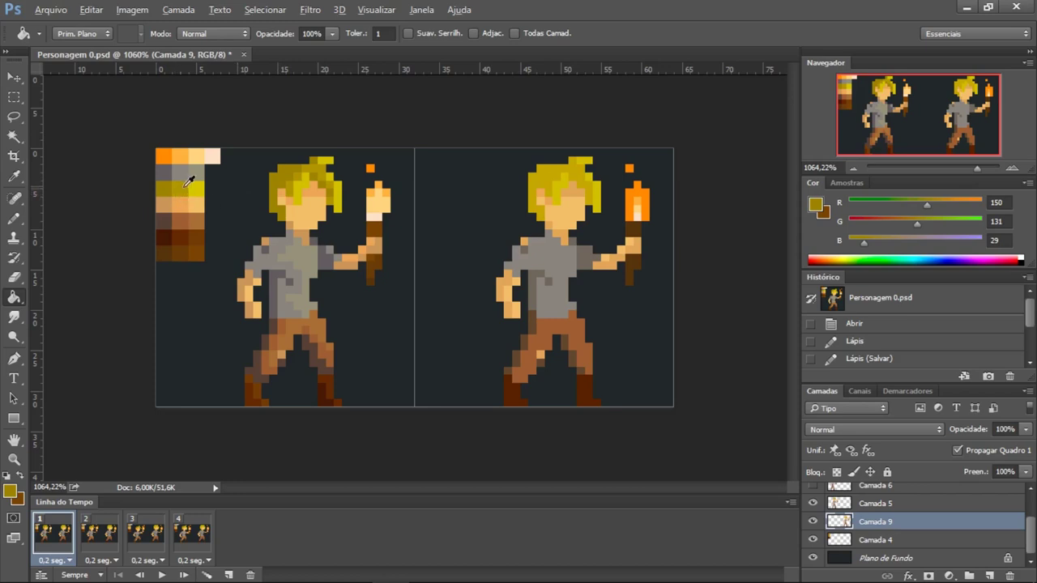
{"action": "key", "text": "alt"}
{"action": "left_click", "coordinate": [271, 189], "text": "alt"}
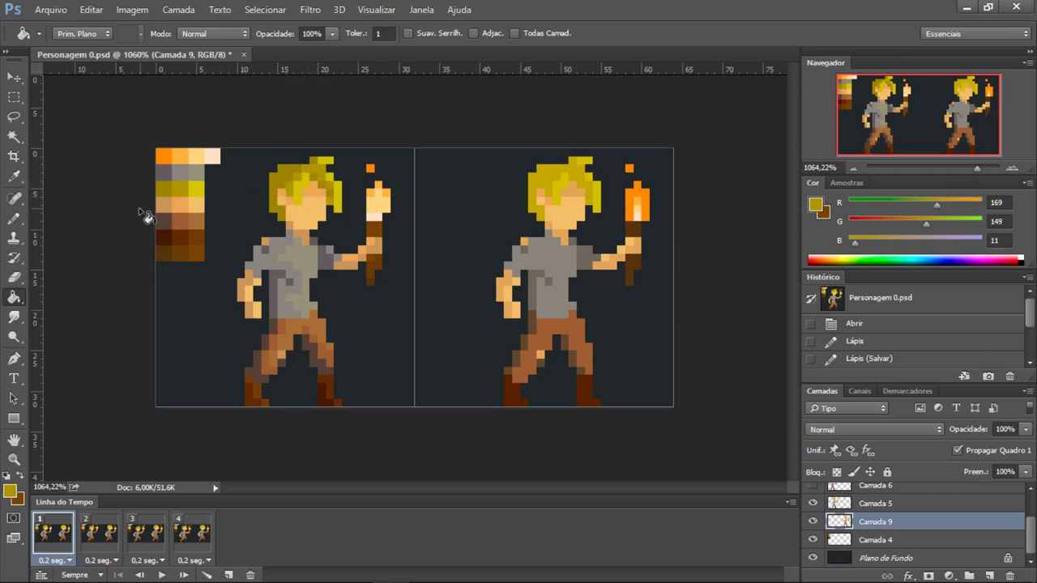
Step: Sample the palette's dark and light skin tones and compare them with the rear-arm shading on both characters
{"action": "left_click", "coordinate": [170, 198], "text": "alt"}
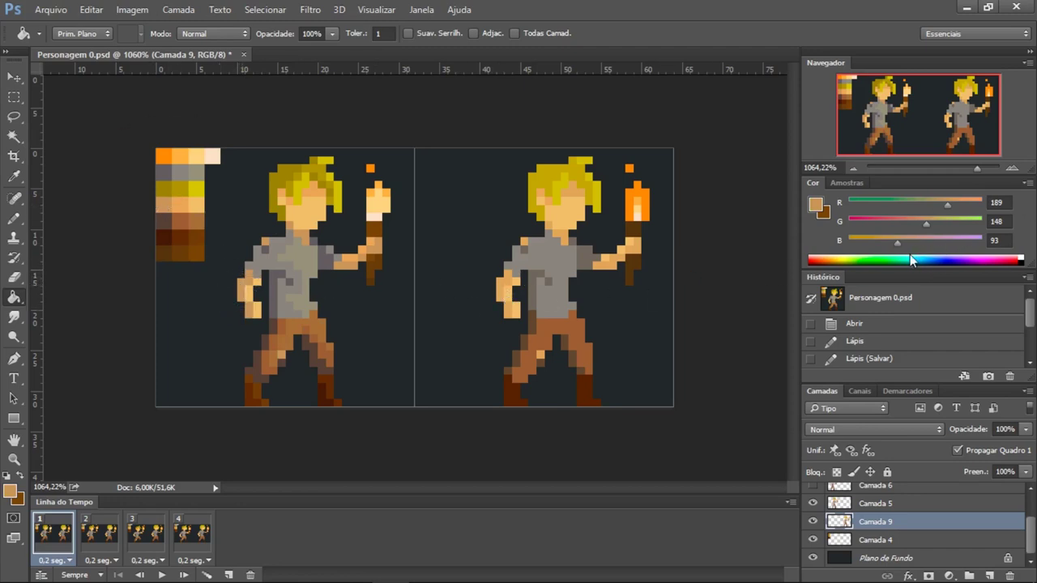
{"action": "left_click", "coordinate": [507, 275]}
{"action": "left_click", "coordinate": [514, 278], "text": "alt"}
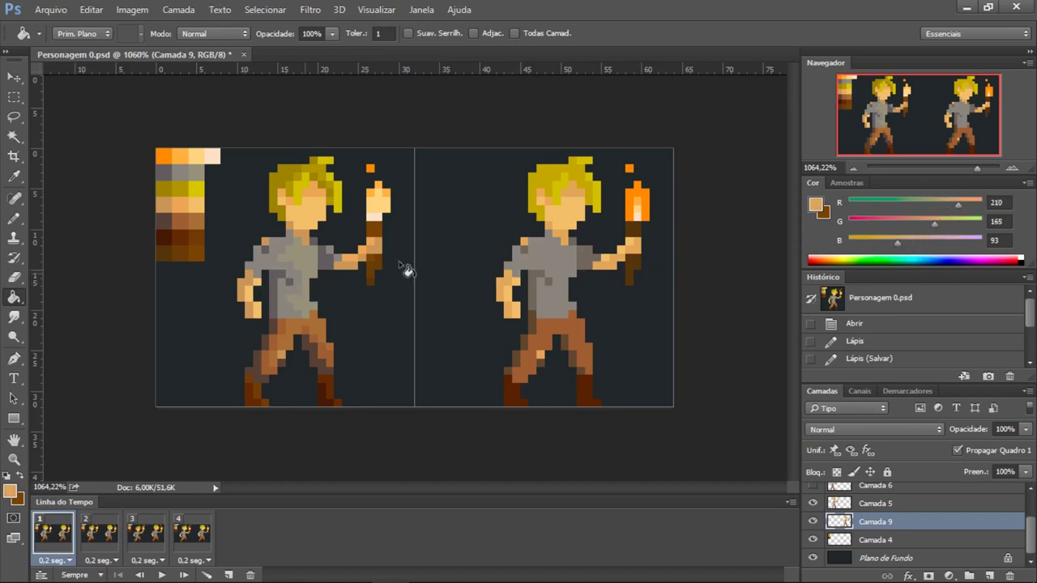
{"action": "left_click", "coordinate": [247, 281], "text": "alt"}
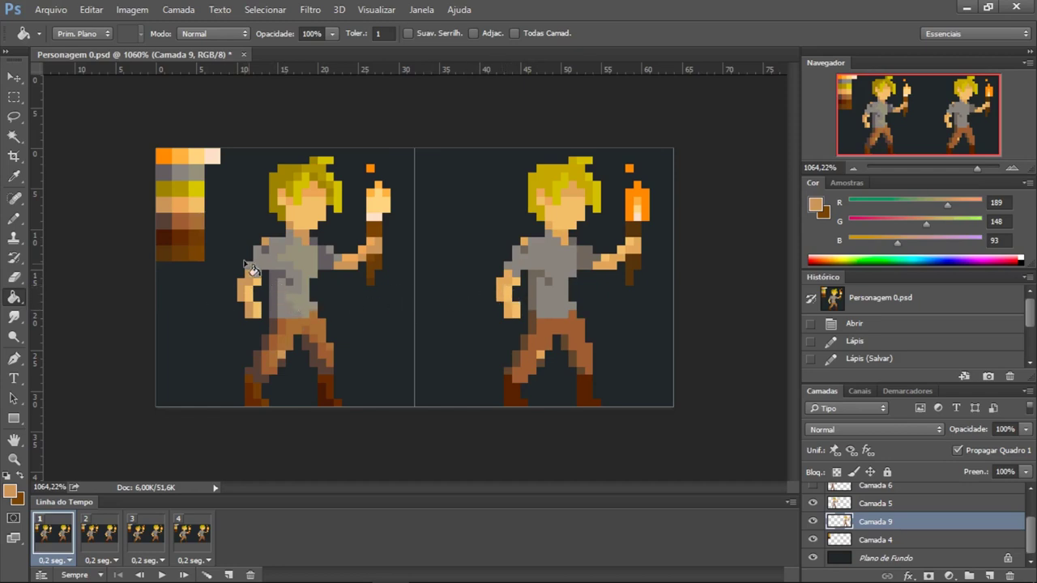
{"action": "left_click", "coordinate": [192, 205], "text": "alt"}
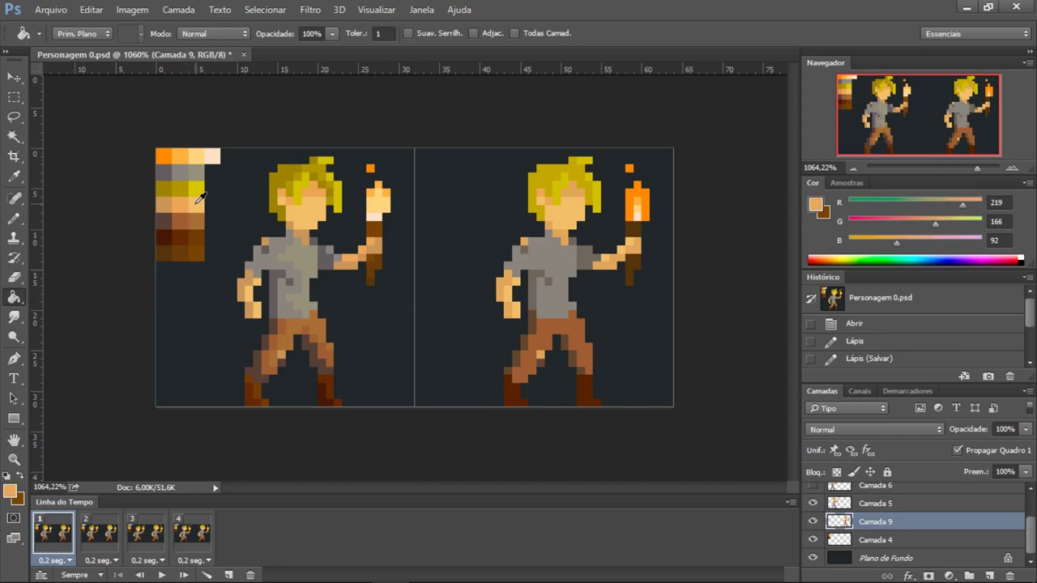
{"action": "left_click", "coordinate": [192, 203], "text": "alt"}
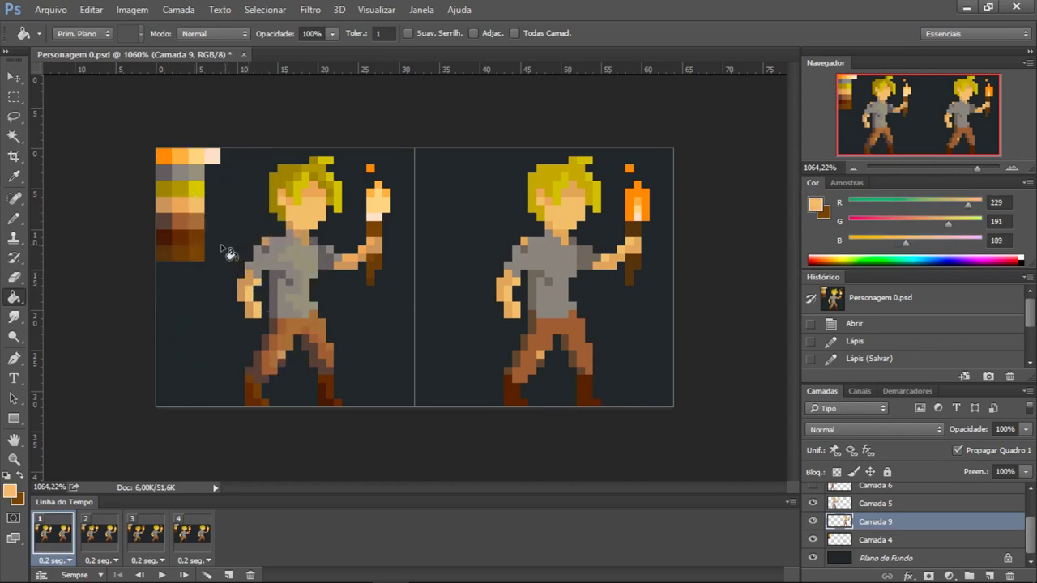
{"action": "left_click", "coordinate": [168, 200], "text": "alt"}
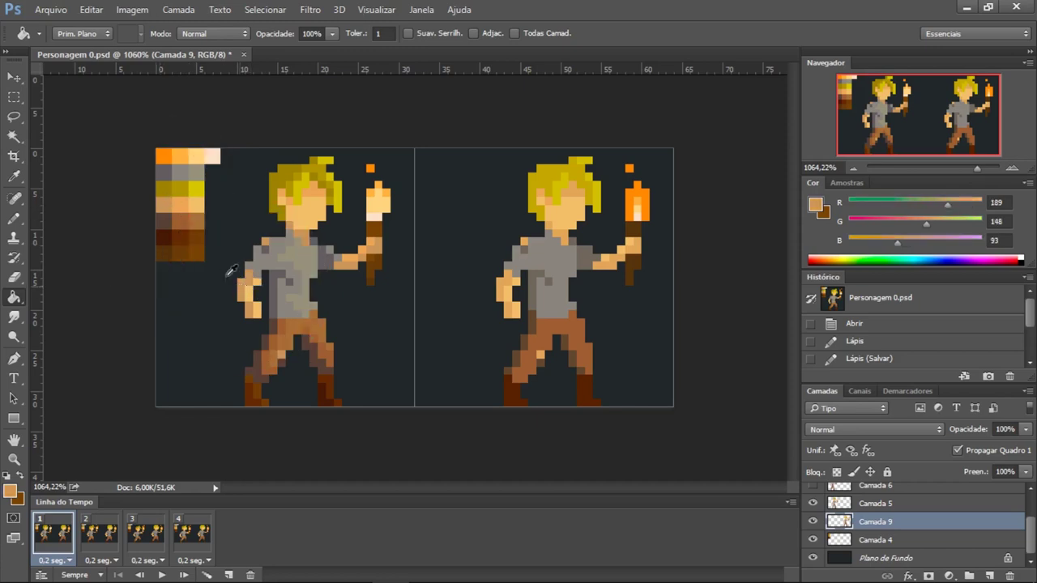
{"action": "left_click", "coordinate": [192, 208], "text": "alt"}
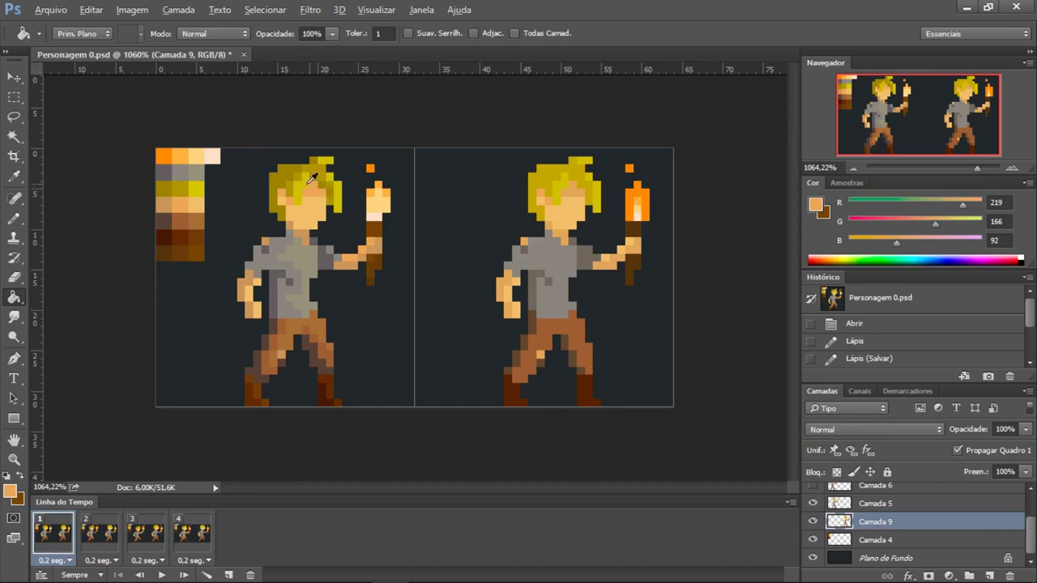
Step: Sample the darkest trouser brown from the palette and compare it with the trouser shadows on both characters
{"action": "key", "text": "alt"}
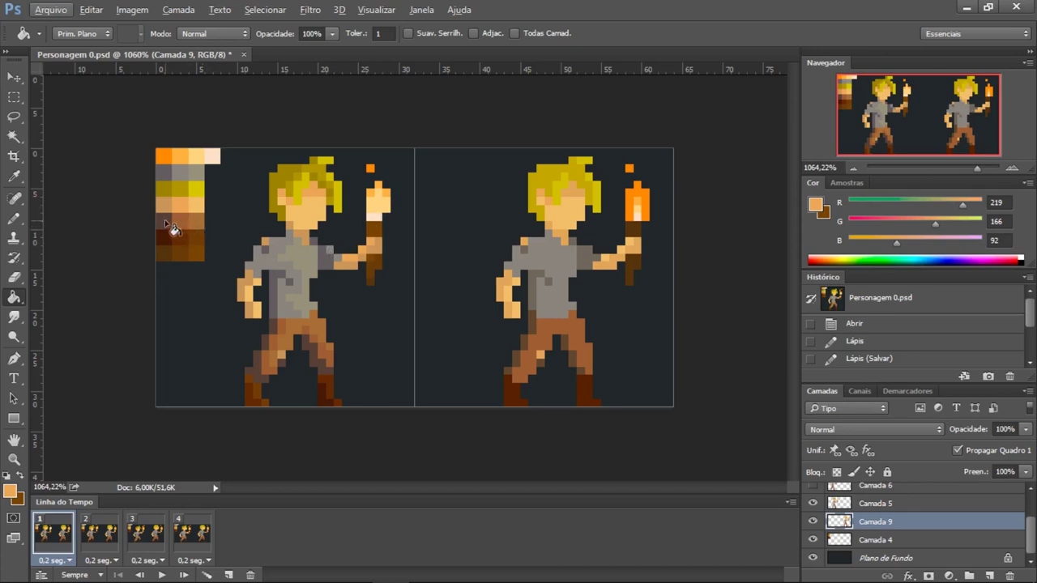
{"action": "key", "text": "alt"}
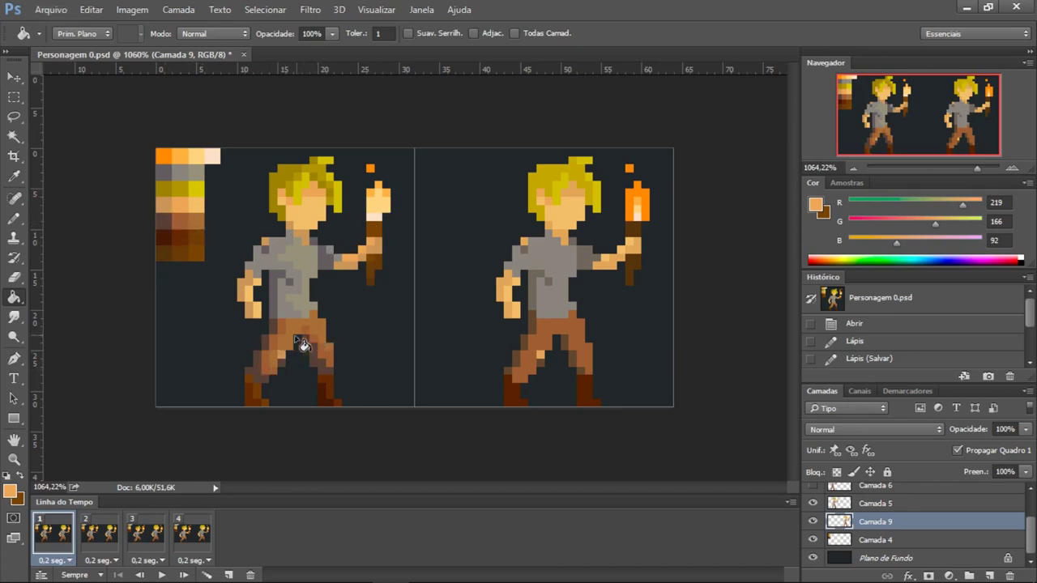
{"action": "left_click", "coordinate": [167, 215], "text": "alt"}
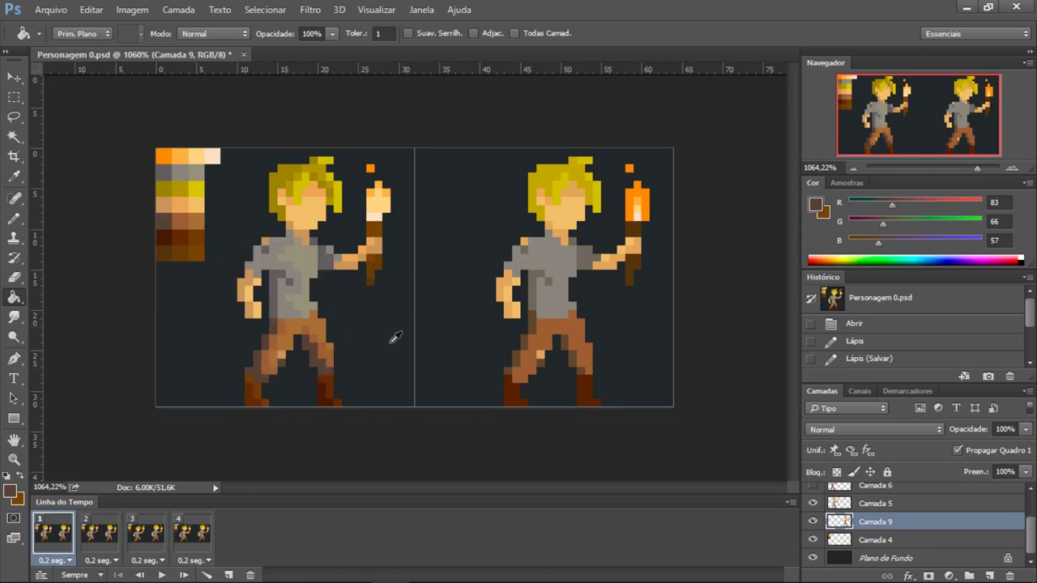
{"action": "left_click", "coordinate": [536, 318], "text": "alt"}
{"action": "left_click", "coordinate": [272, 332], "text": "alt"}
Step: Test the dark trouser brown with the Pencil beside the second character's rear leg, and undo the stroke
{"action": "scroll", "coordinate": [352, 389], "scroll_direction": "up", "scroll_amount": 3}
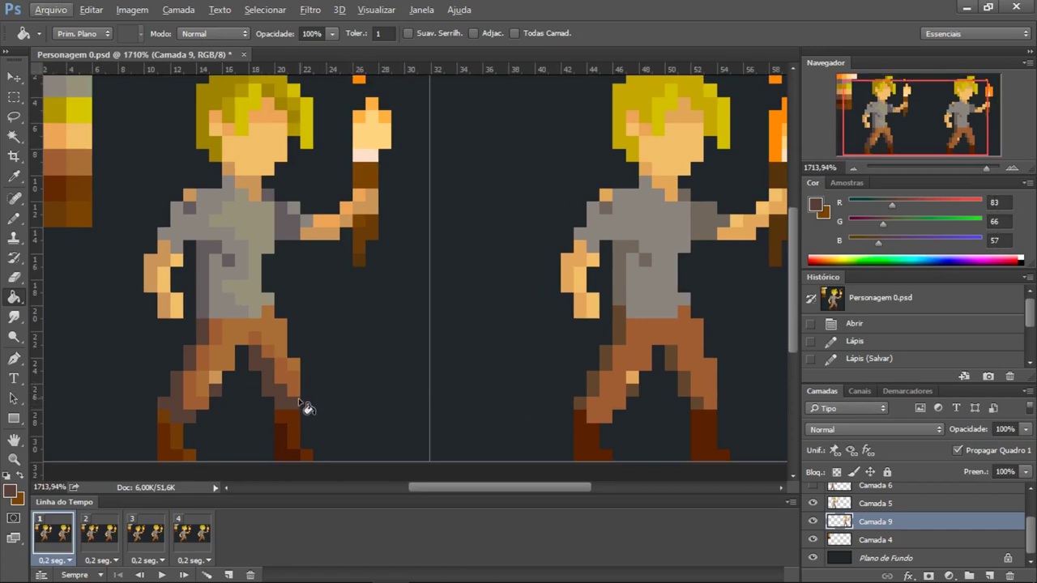
{"action": "key", "text": "b"}
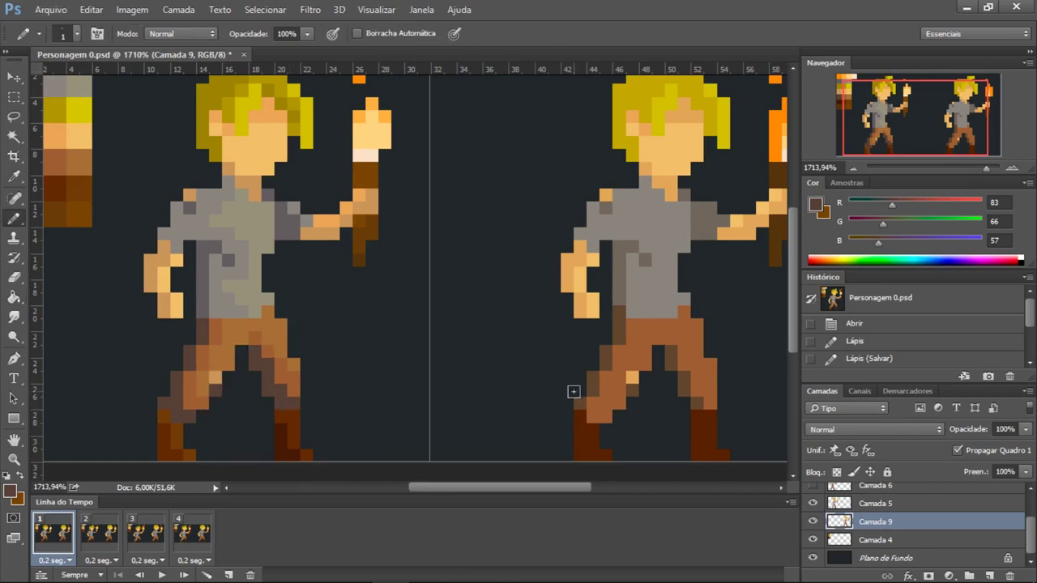
{"action": "left_click", "coordinate": [577, 387]}
{"action": "scroll", "coordinate": [621, 384], "scroll_direction": "up", "scroll_amount": 1}
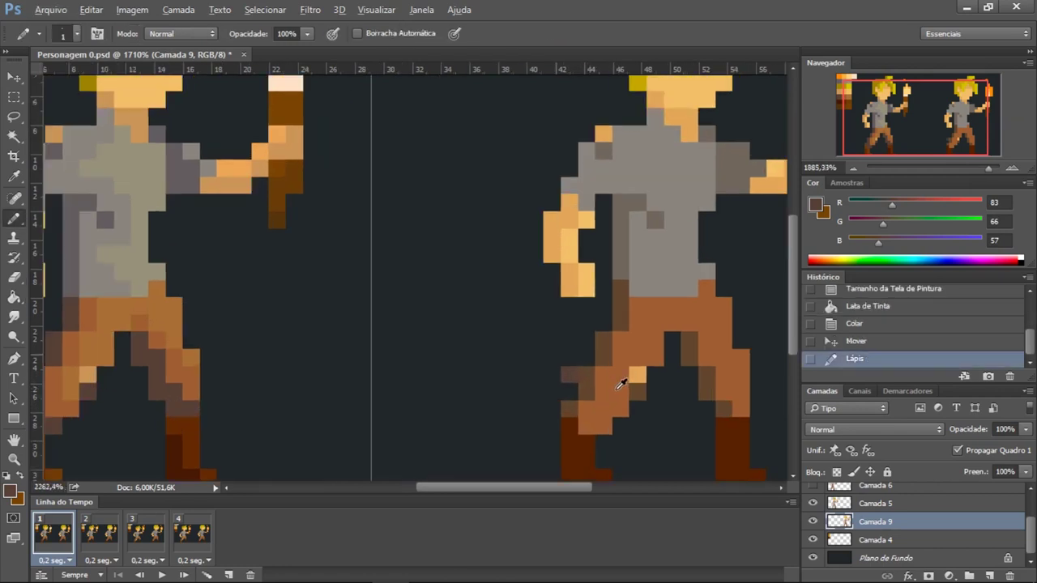
{"action": "scroll", "coordinate": [622, 383], "scroll_direction": "up", "scroll_amount": 1}
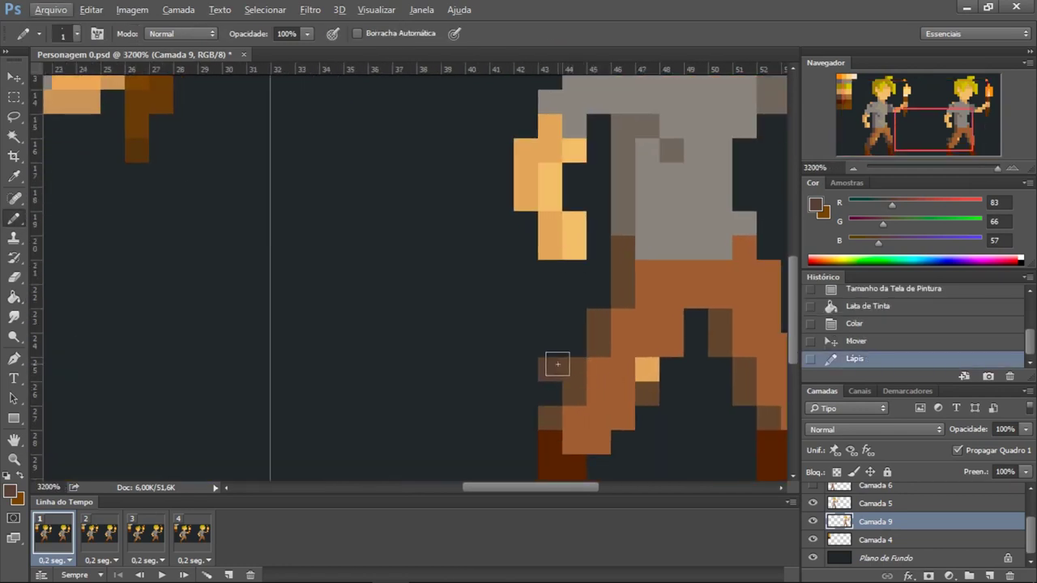
{"action": "scroll", "coordinate": [377, 347], "scroll_direction": "down", "scroll_amount": 3}
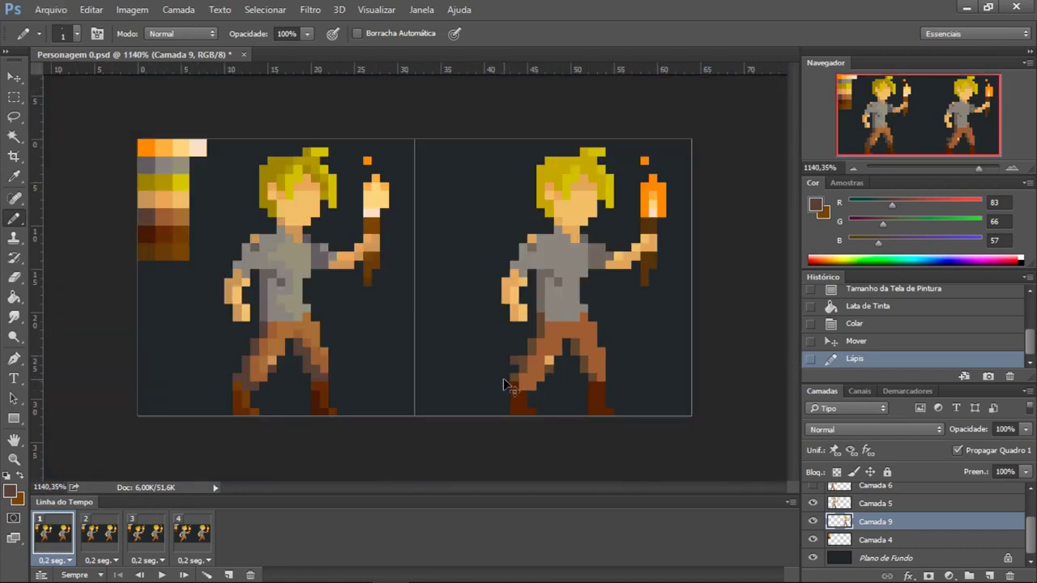
{"action": "key", "text": "ctrl+z"}
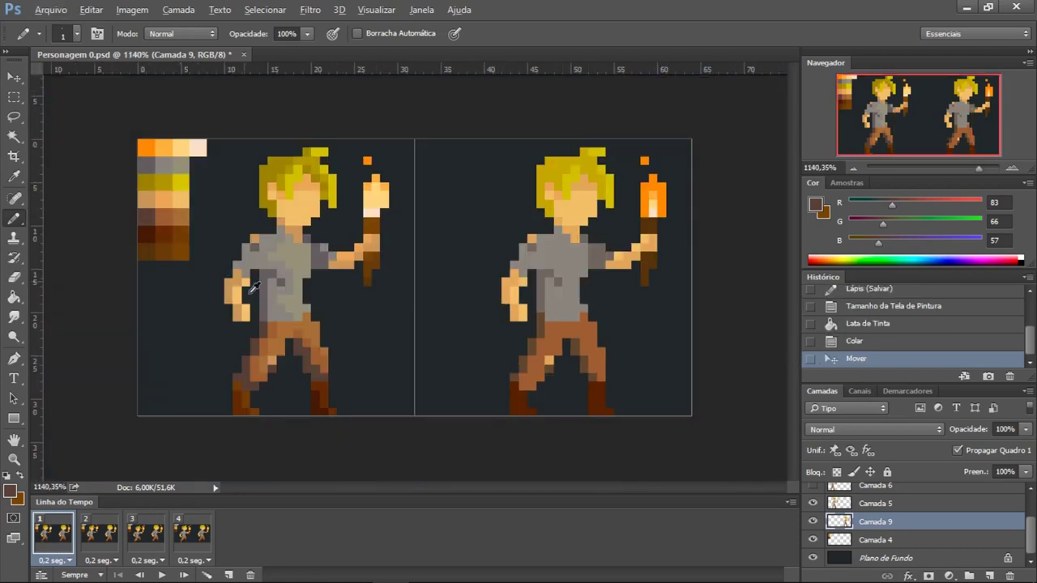
Step: Sample the light trouser brown, the three boot browns and the darkest torch-handle brown from the palette
{"action": "left_click", "coordinate": [191, 214], "text": "alt"}
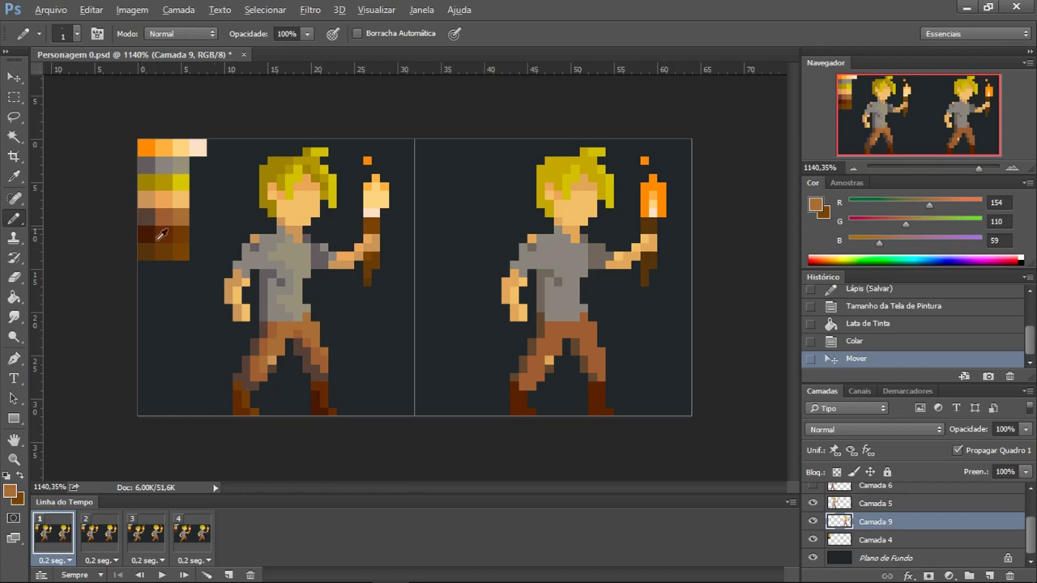
{"action": "key", "text": "alt"}
{"action": "left_click", "coordinate": [149, 230], "text": "alt"}
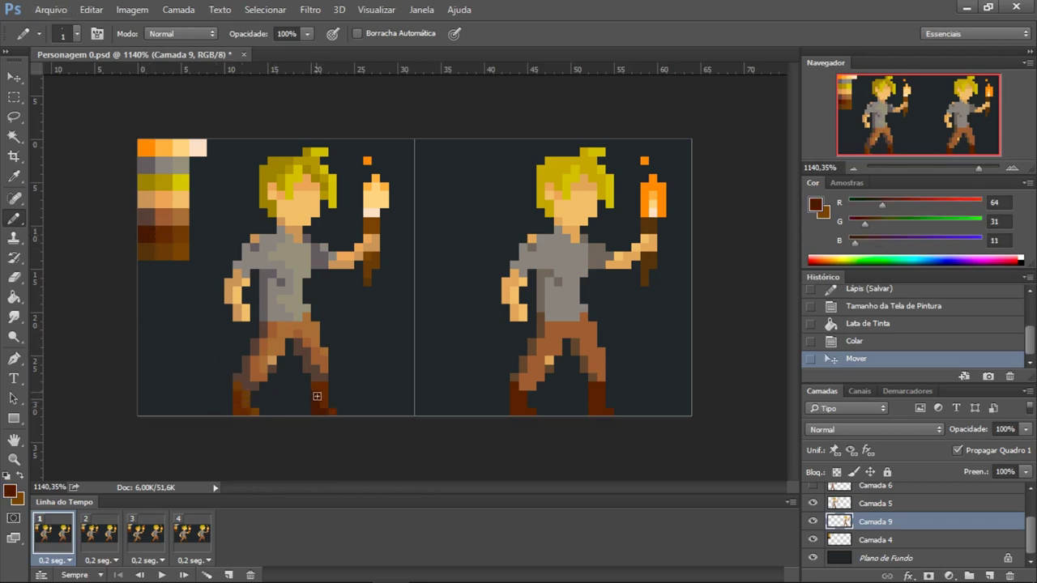
{"action": "left_click", "coordinate": [169, 233], "text": "alt"}
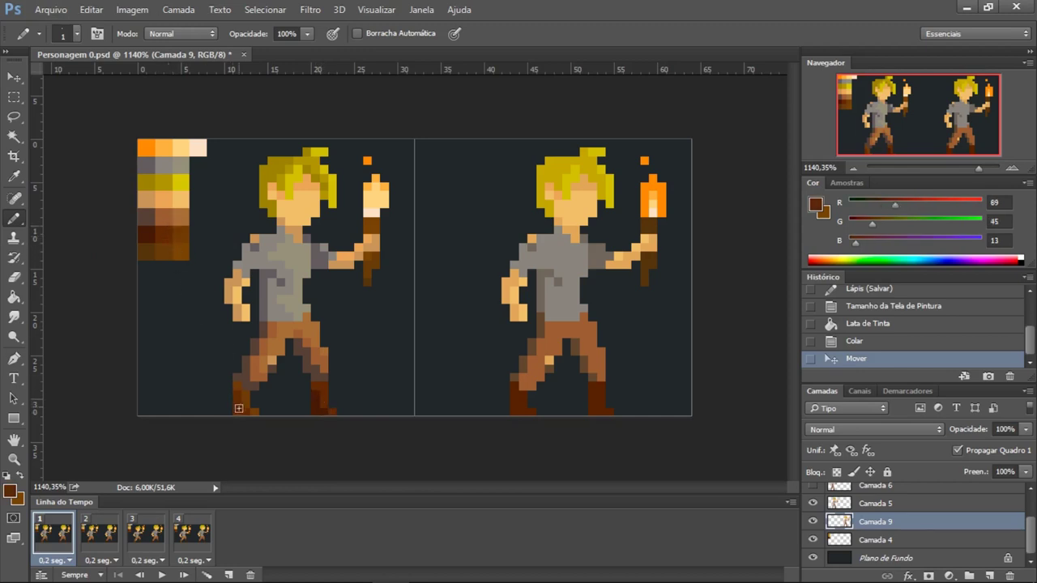
{"action": "left_click", "coordinate": [185, 234], "text": "alt"}
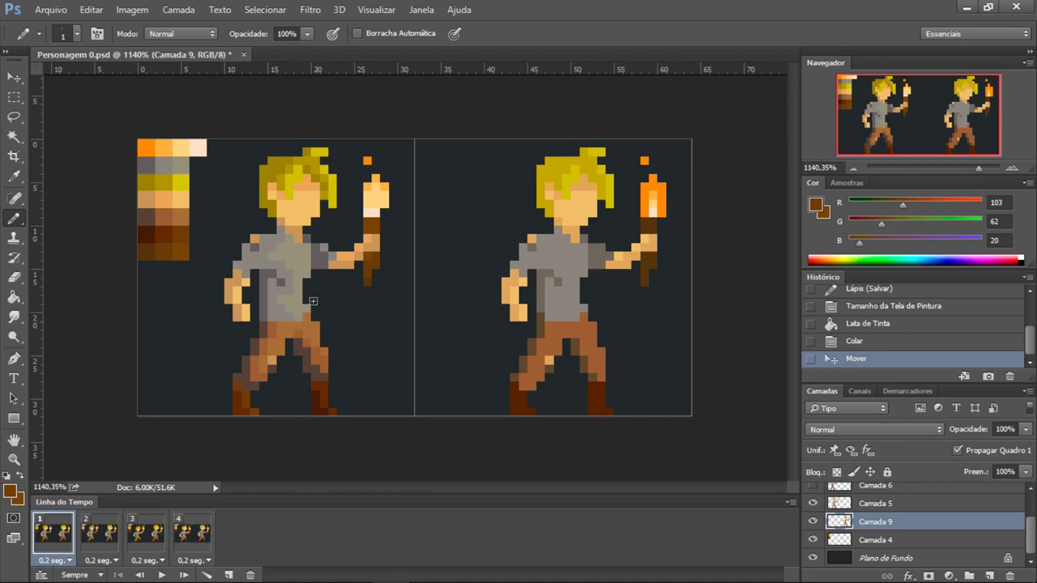
{"action": "left_click", "coordinate": [154, 244], "text": "alt"}
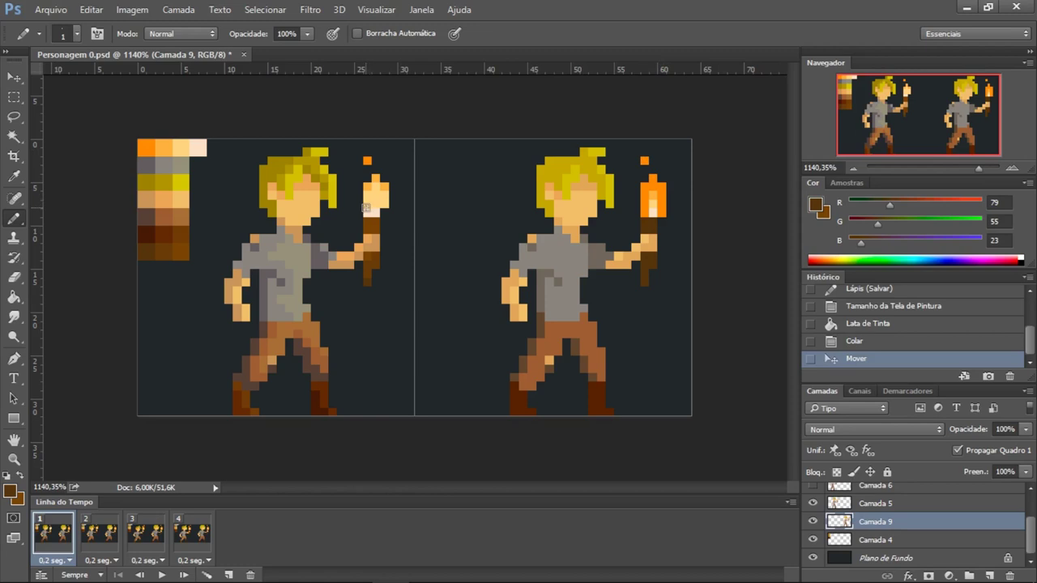
Step: Play the four-frame animation to examine the first character's movement and flame, and stop playback
{"action": "left_click", "coordinate": [161, 574]}
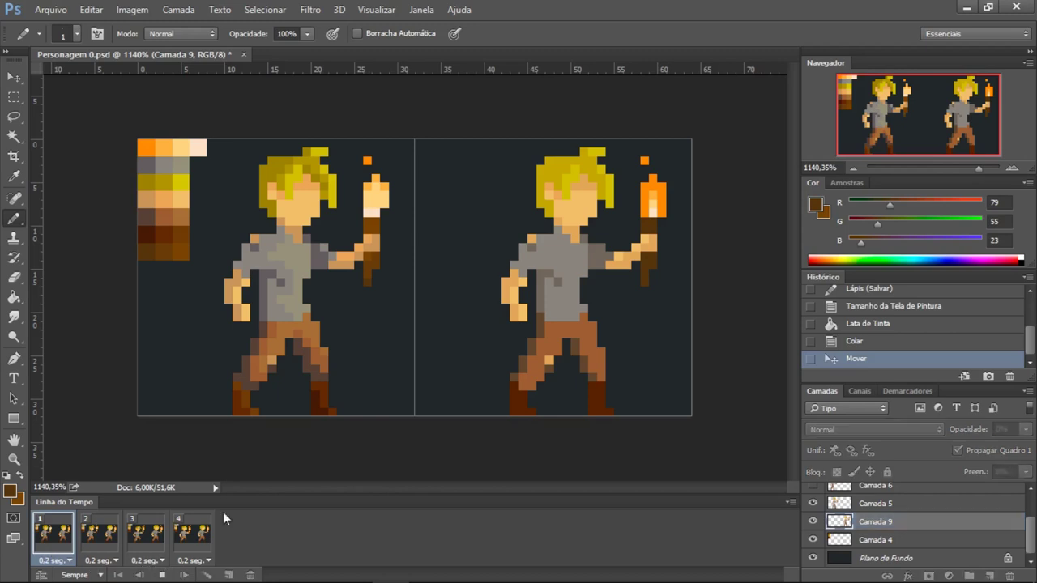
{"action": "scroll", "coordinate": [300, 413], "scroll_direction": "down", "scroll_amount": 3}
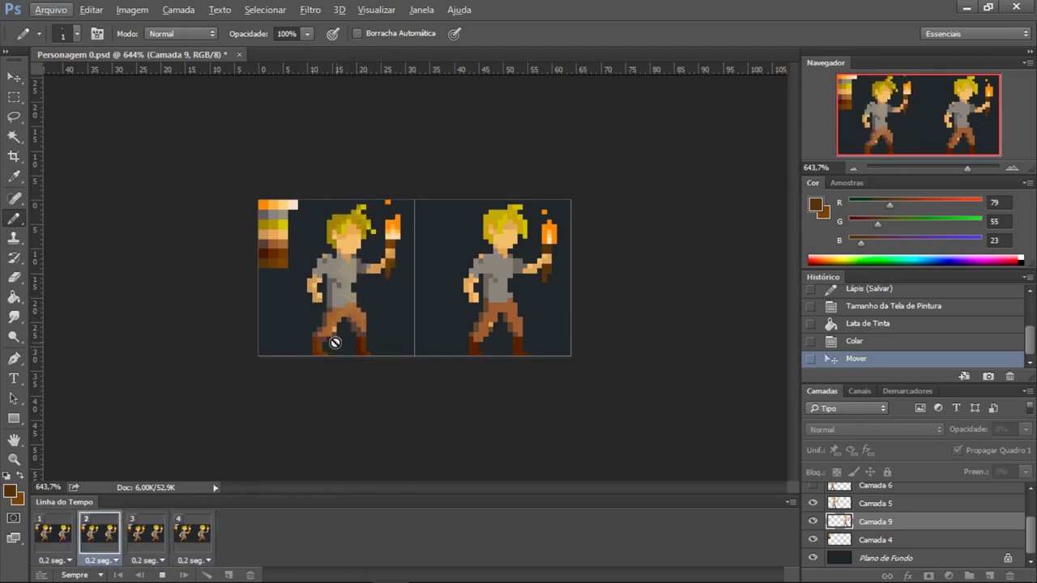
{"action": "scroll", "coordinate": [334, 341], "scroll_direction": "up", "scroll_amount": 3}
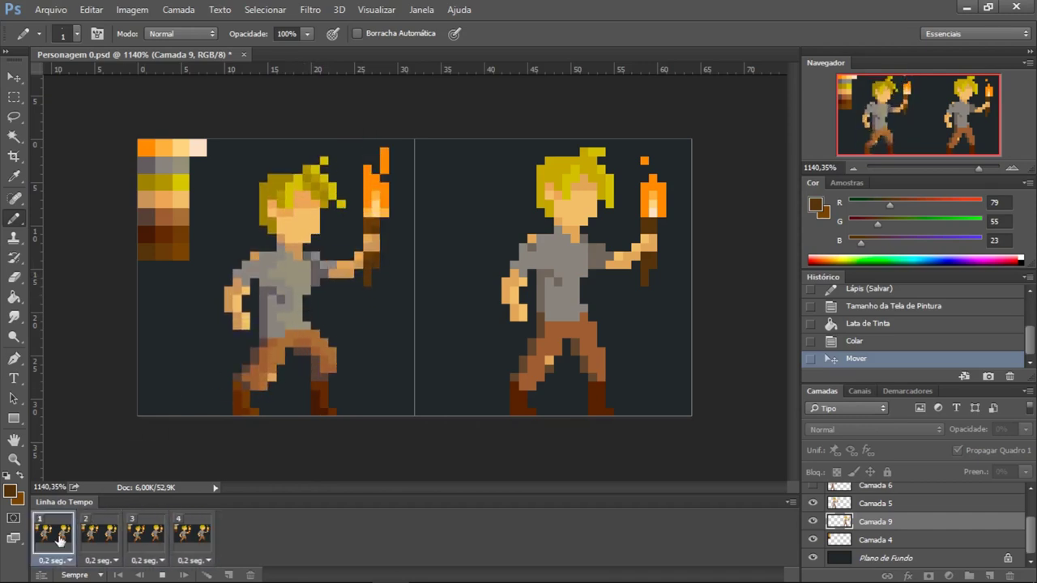
{"action": "key", "text": "space"}
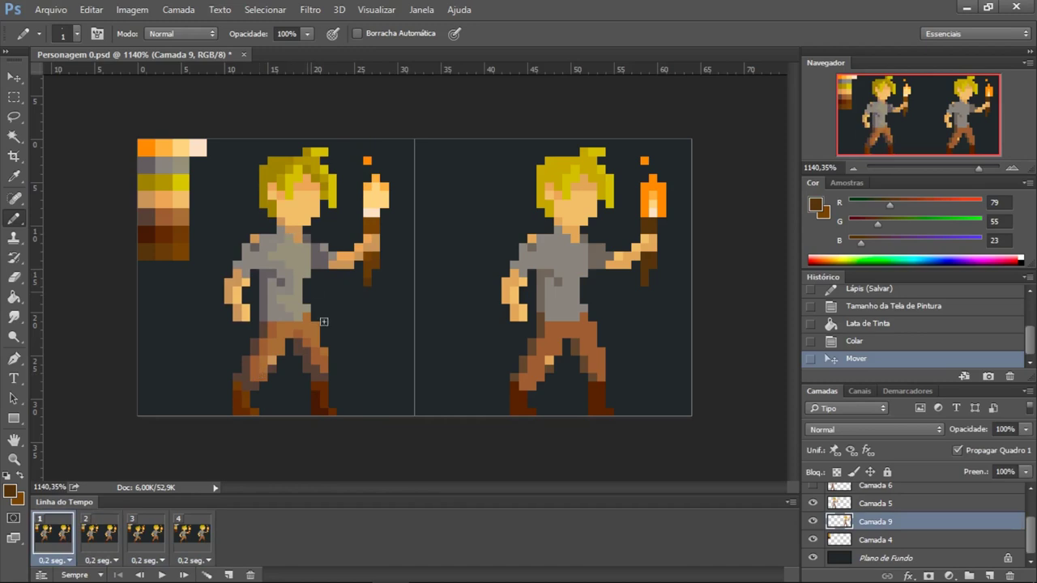
Step: Compare the character's poses and shading by showing frames 2, 3, 1, 3 and 4 of the animation in turn
{"action": "left_click", "coordinate": [105, 539]}
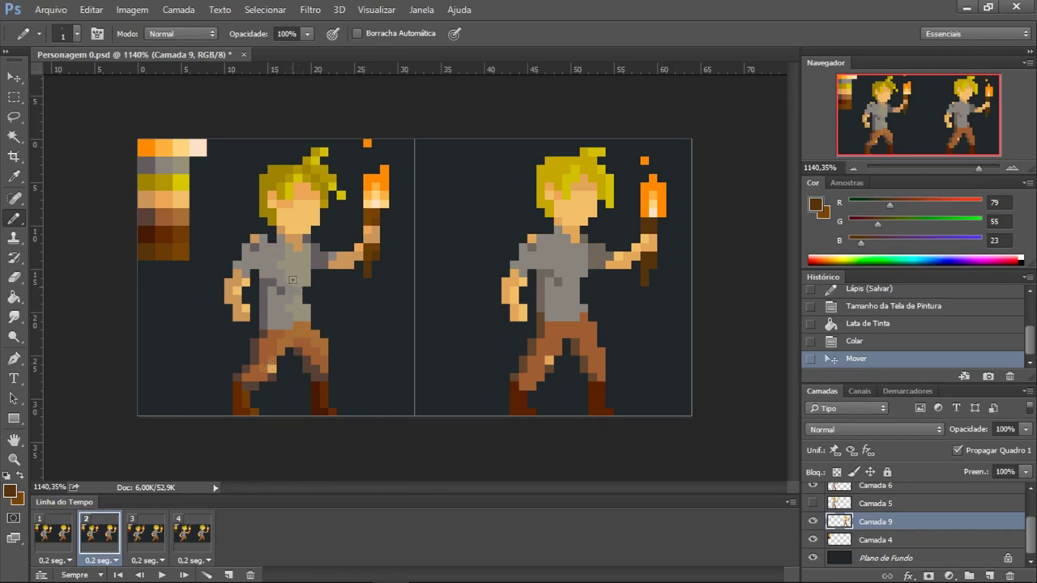
{"action": "left_click", "coordinate": [141, 537]}
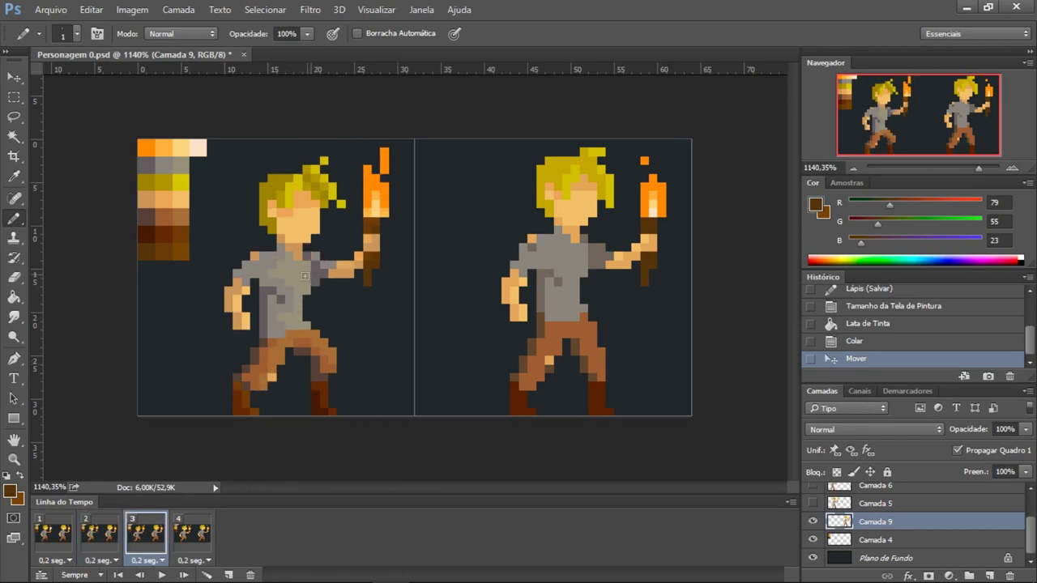
{"action": "left_click", "coordinate": [50, 538]}
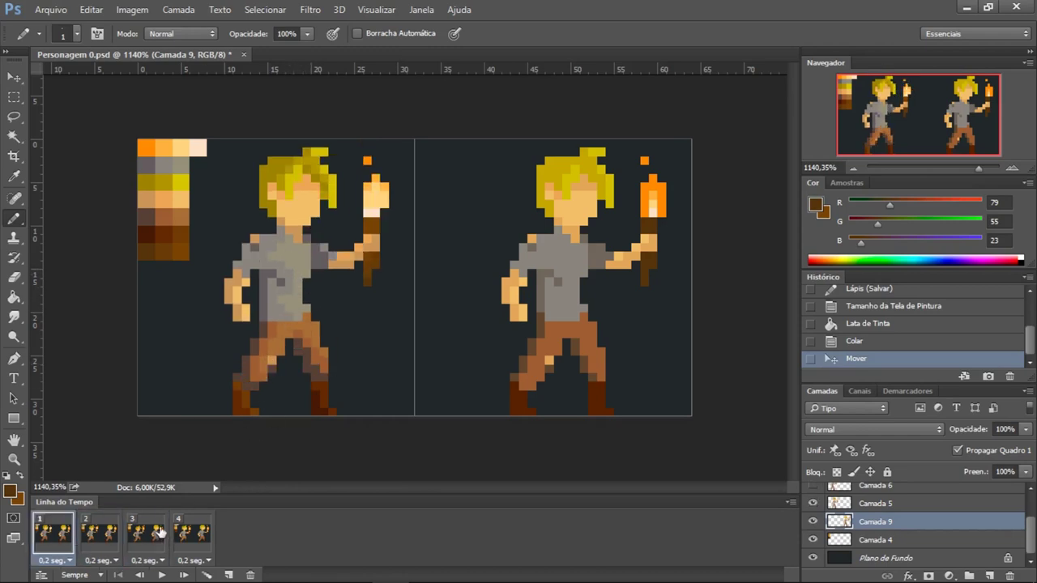
{"action": "left_click", "coordinate": [143, 534]}
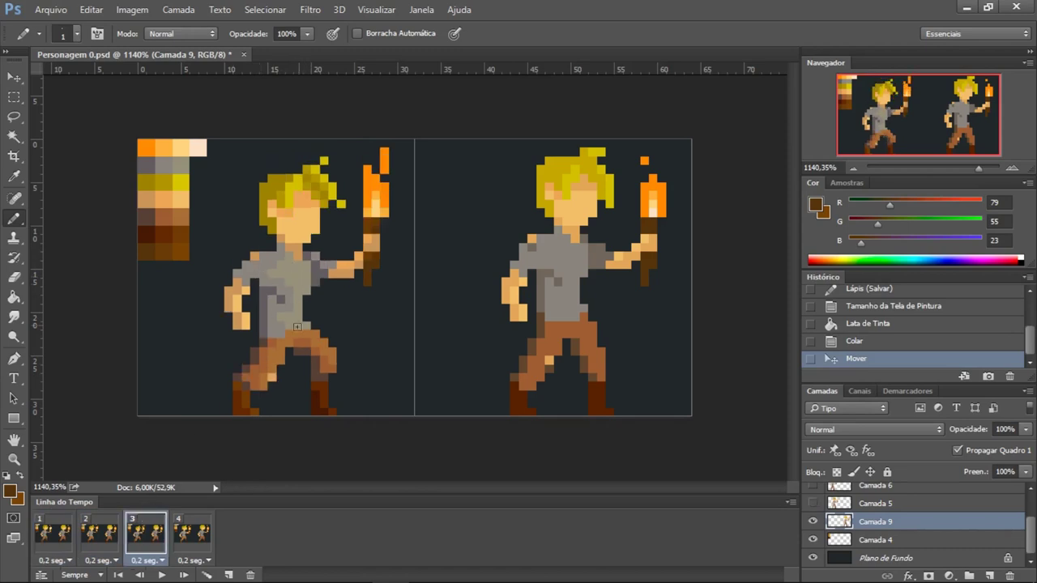
{"action": "left_click", "coordinate": [193, 536]}
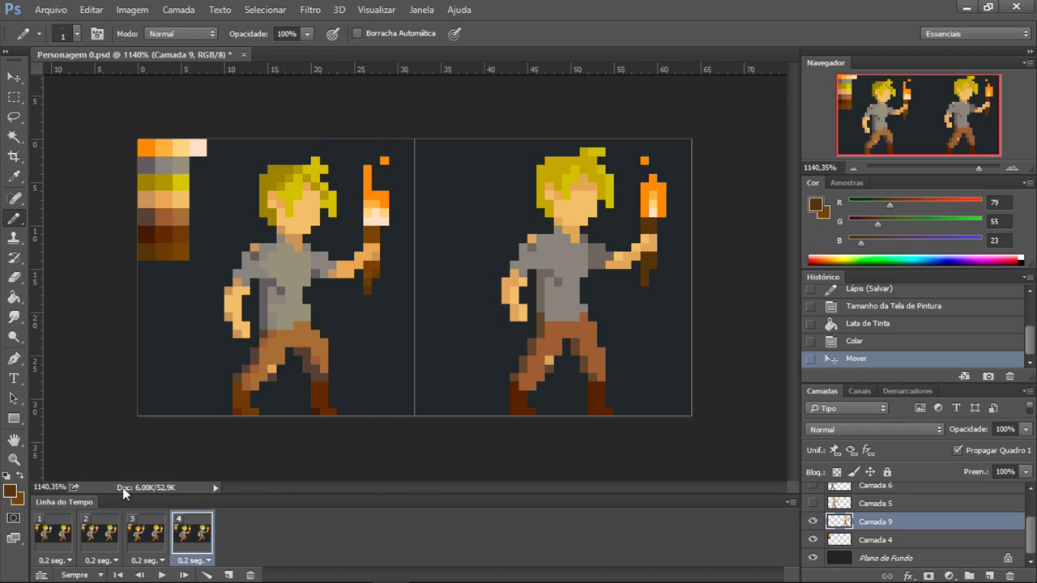
Step: Play the four-frame idle animation and save Personagem 0.psd
{"action": "left_click", "coordinate": [164, 575]}
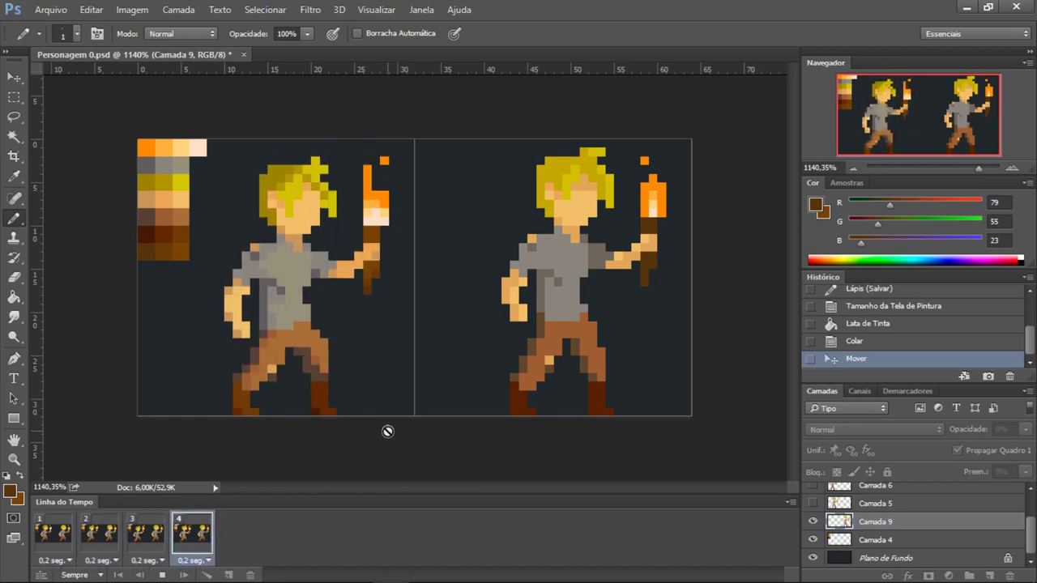
{"action": "left_click", "coordinate": [54, 12]}
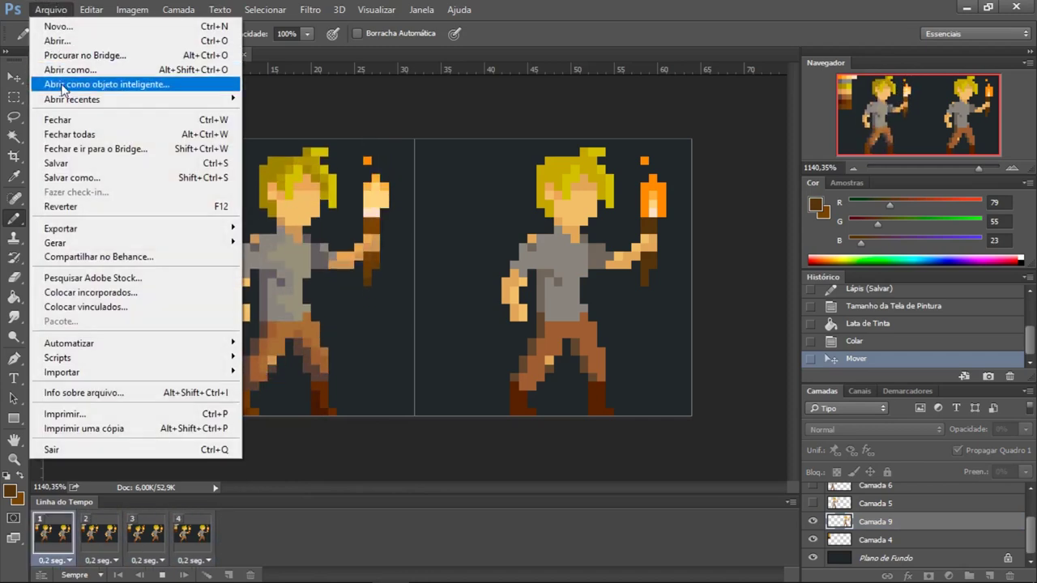
{"action": "left_click", "coordinate": [89, 162]}
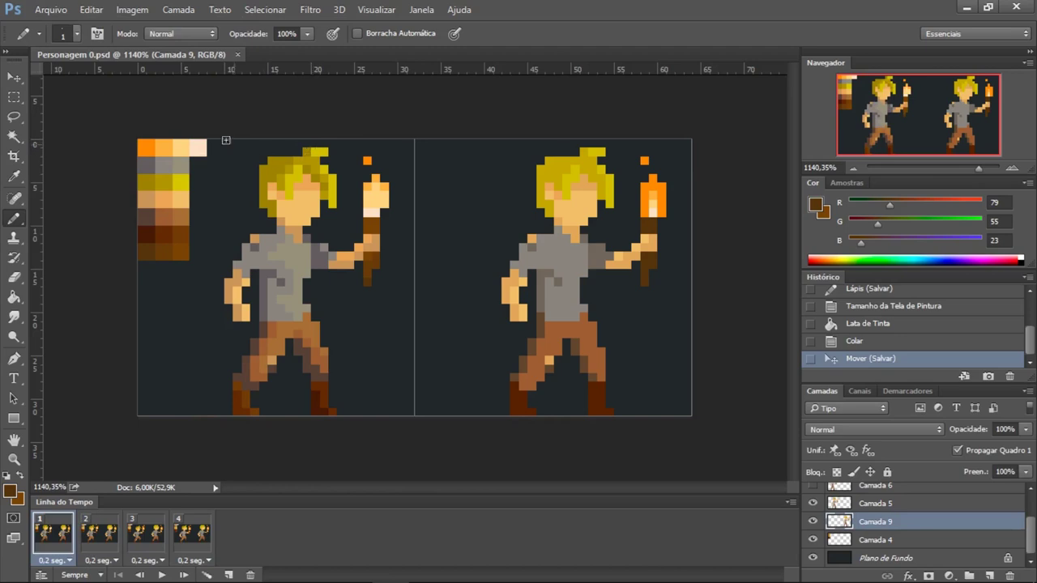
Step: Open the character's movement animation file, Personagem andando 0.psd
{"action": "left_click", "coordinate": [58, 12]}
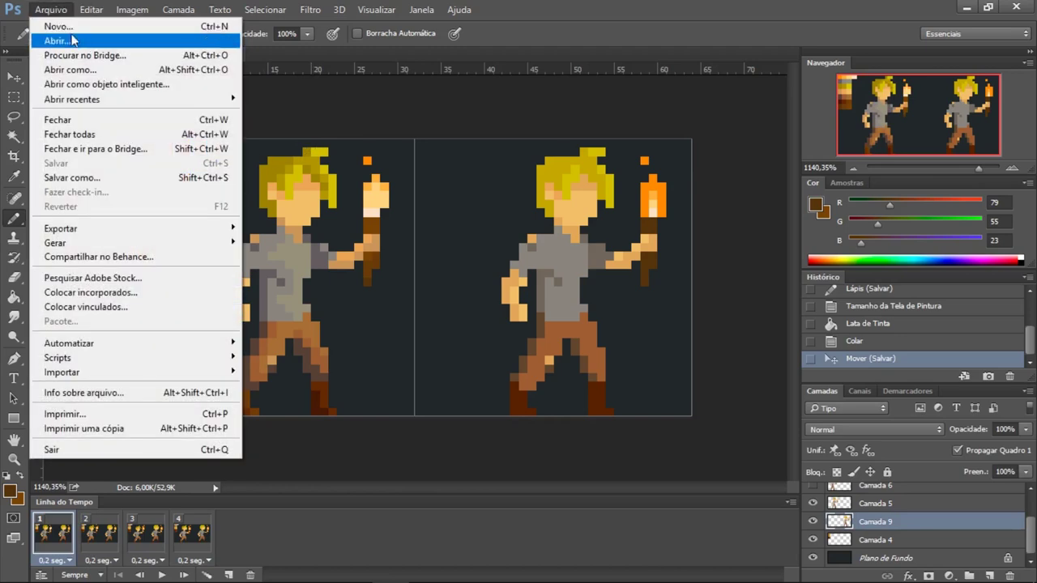
{"action": "left_click", "coordinate": [65, 41]}
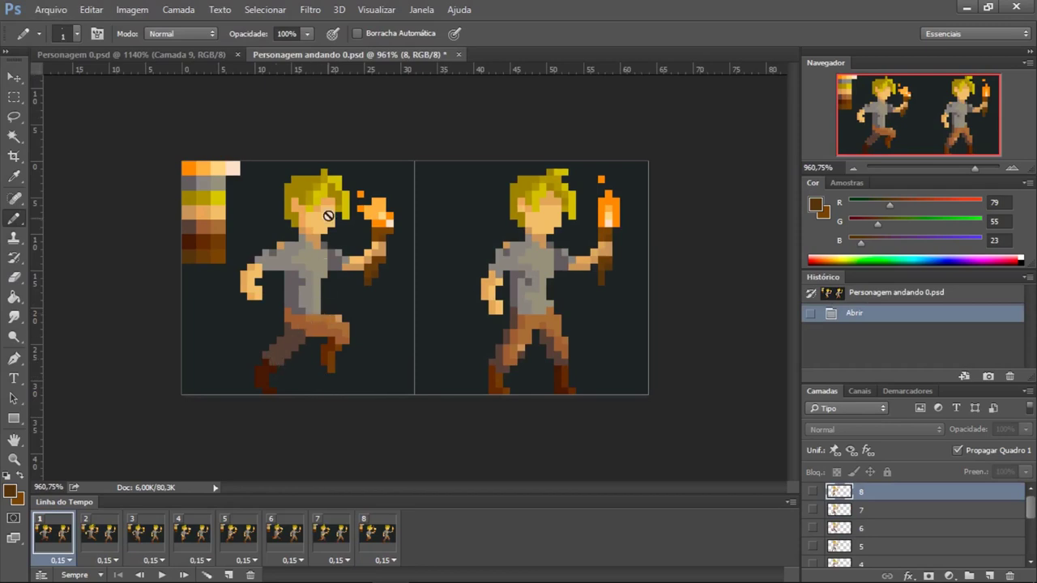
{"action": "scroll", "coordinate": [210, 403], "scroll_direction": "down", "scroll_amount": 1}
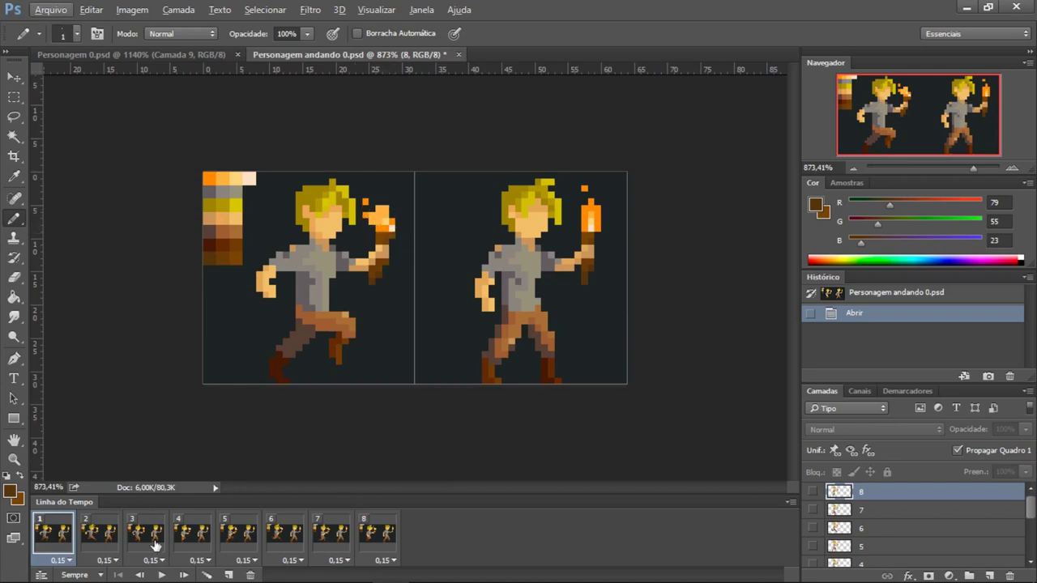
Step: Play the eight-frame movement animation to examine the character's stride and flame, and stop it at frame 1
{"action": "left_click", "coordinate": [164, 574]}
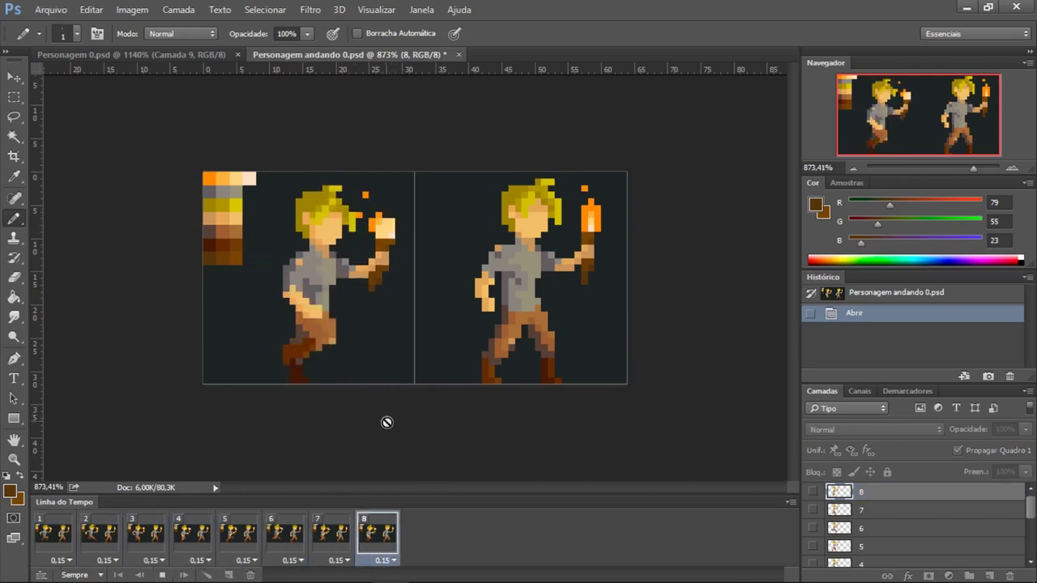
{"action": "scroll", "coordinate": [388, 414], "scroll_direction": "down", "scroll_amount": 2}
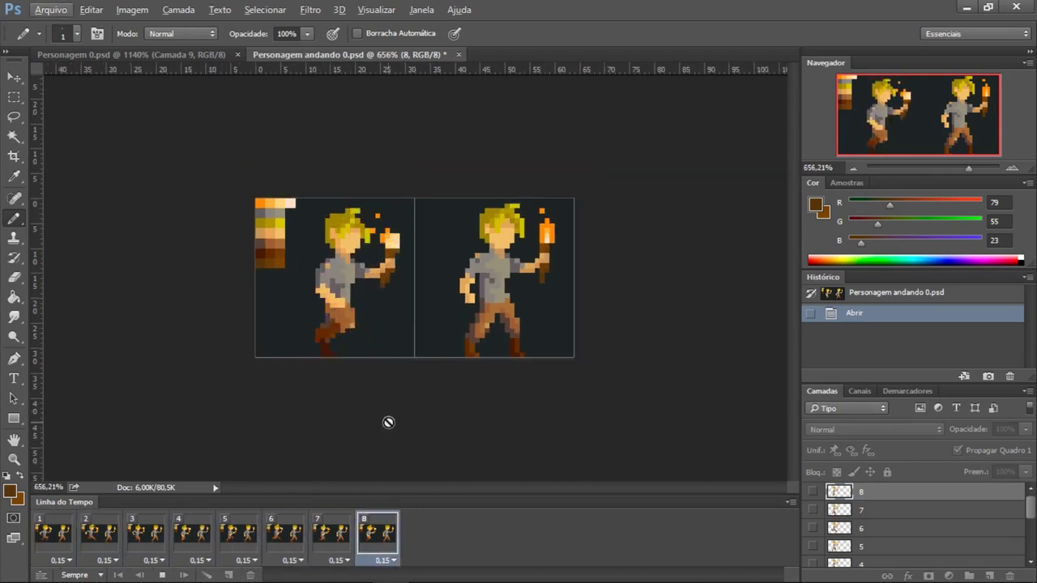
{"action": "scroll", "coordinate": [381, 424], "scroll_direction": "up", "scroll_amount": 3}
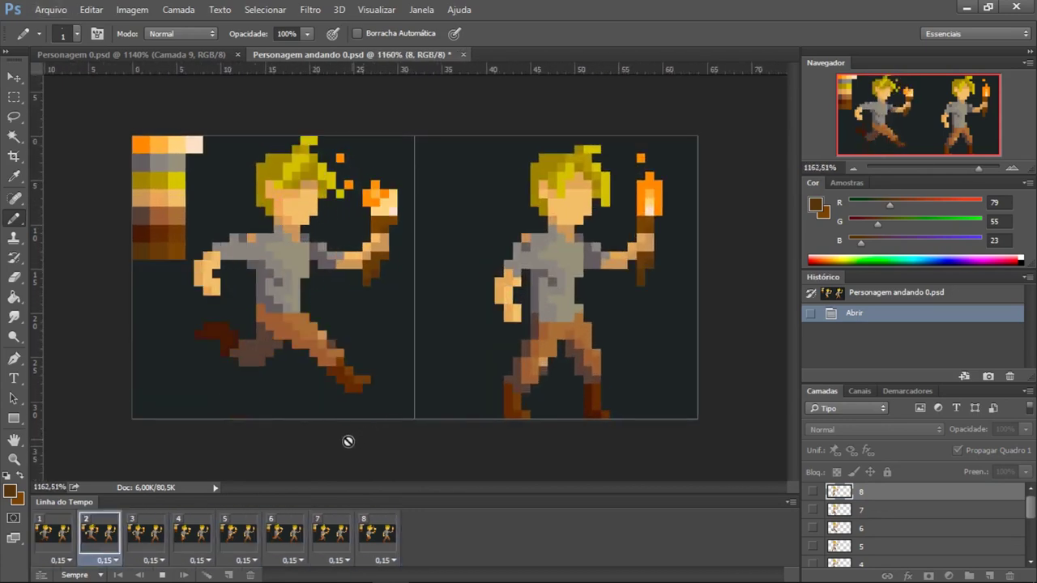
{"action": "left_click", "coordinate": [49, 530]}
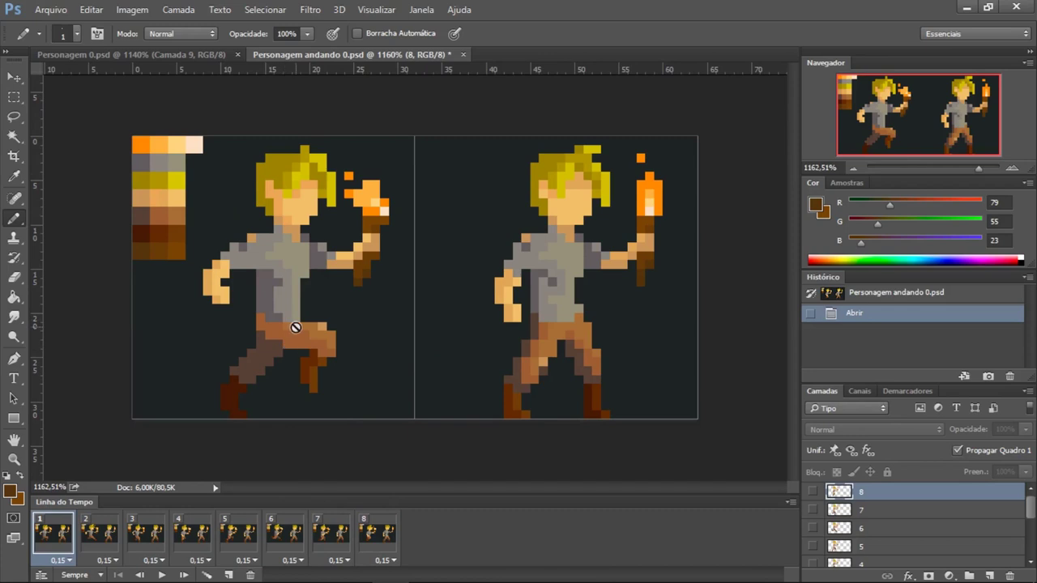
Step: Compare the moving pose with the standing pose in Personagem 0.psd, and show frames 2, 3 and 4 of Personagem andando 0.psd
{"action": "left_click", "coordinate": [193, 53]}
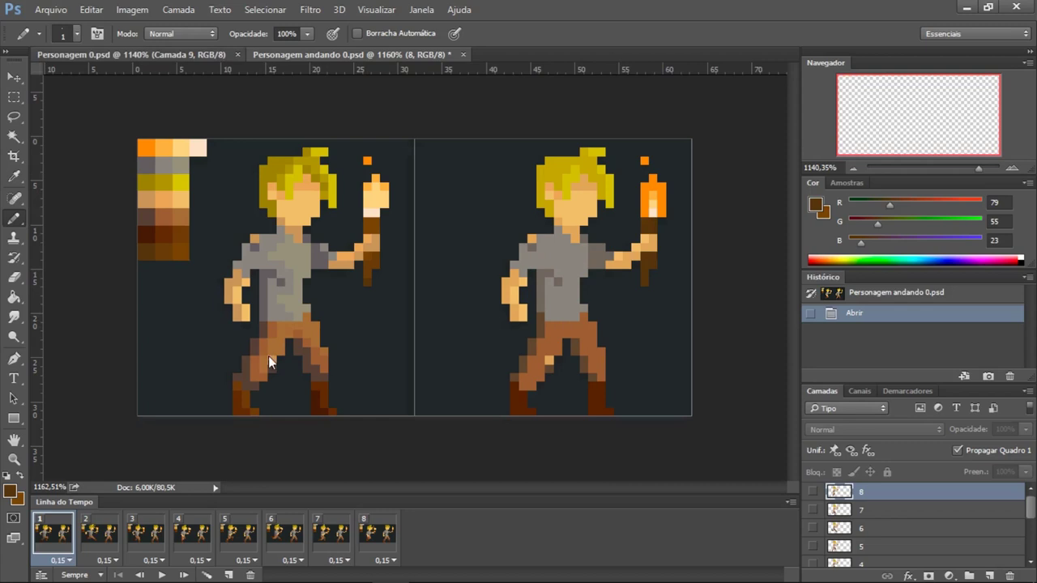
{"action": "left_click", "coordinate": [320, 53]}
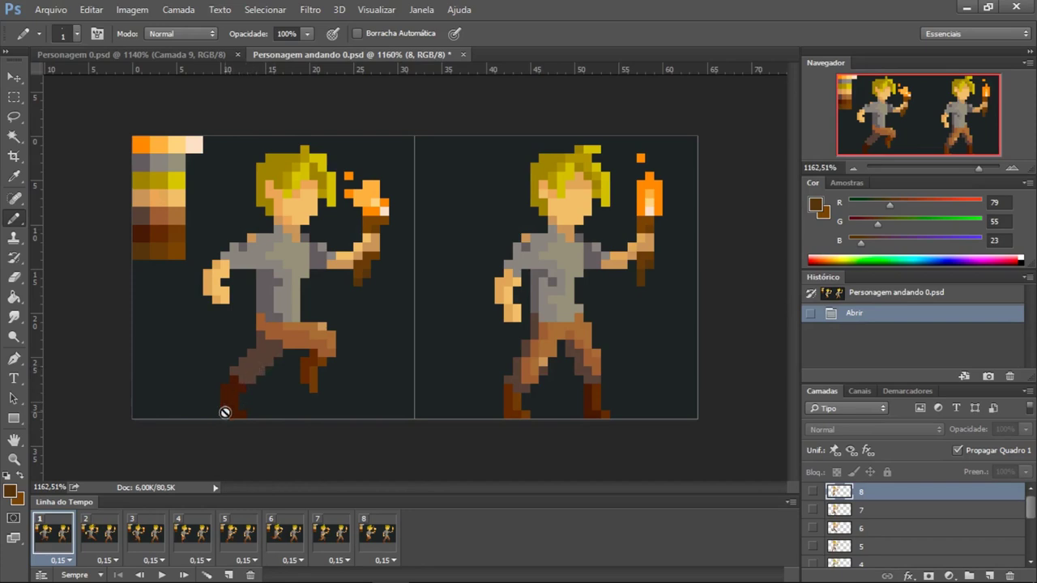
{"action": "left_click", "coordinate": [99, 533]}
{"action": "left_click", "coordinate": [149, 537]}
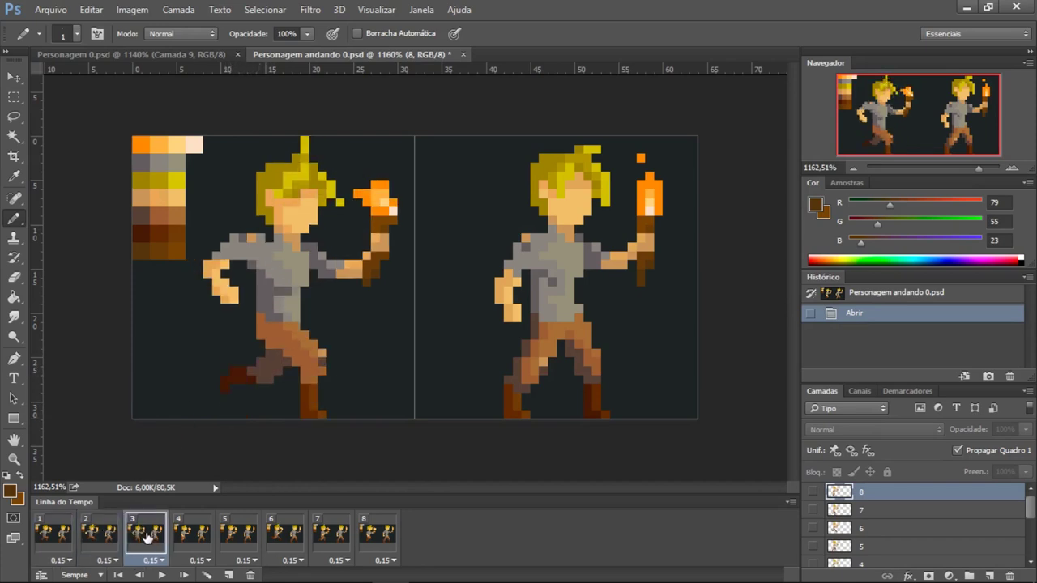
{"action": "left_click", "coordinate": [193, 539]}
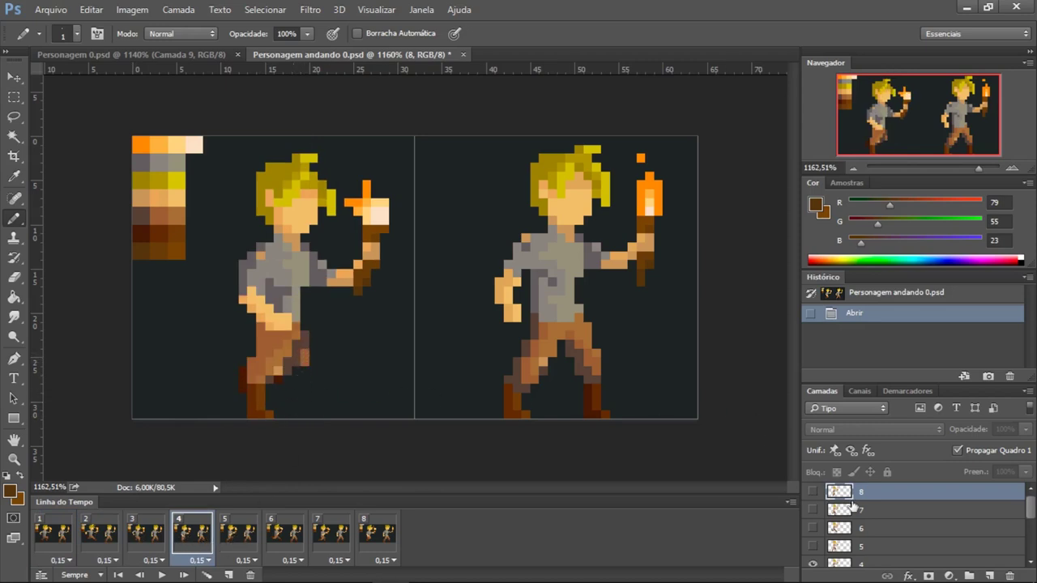
Step: Select layer 4 and sample the mid trouser brown from the leg and the dark and mid trouser browns from the palette
{"action": "left_click", "coordinate": [874, 565]}
{"action": "left_click", "coordinate": [277, 337], "text": "alt"}
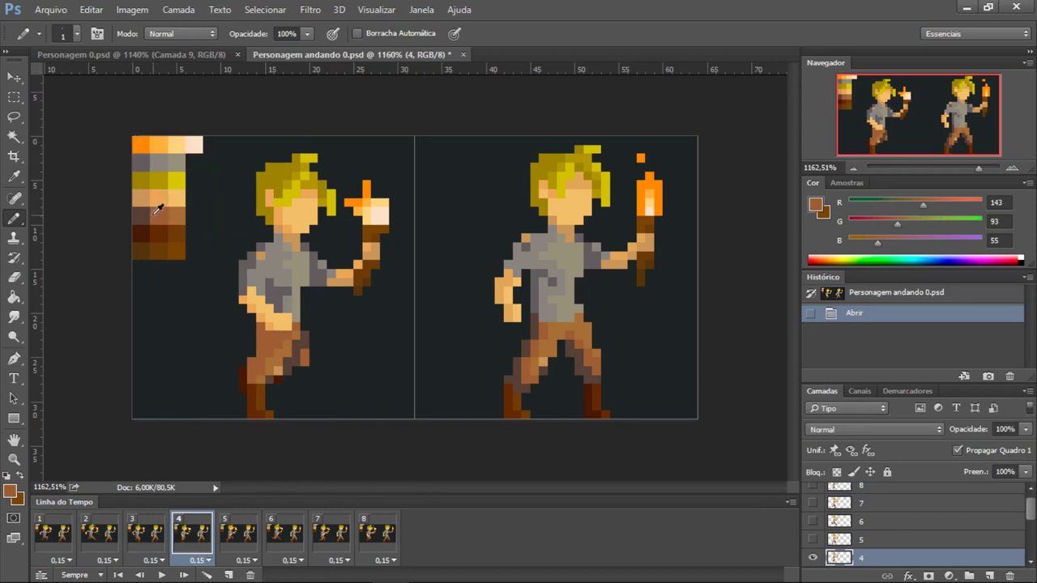
{"action": "left_click", "coordinate": [140, 214], "text": "alt"}
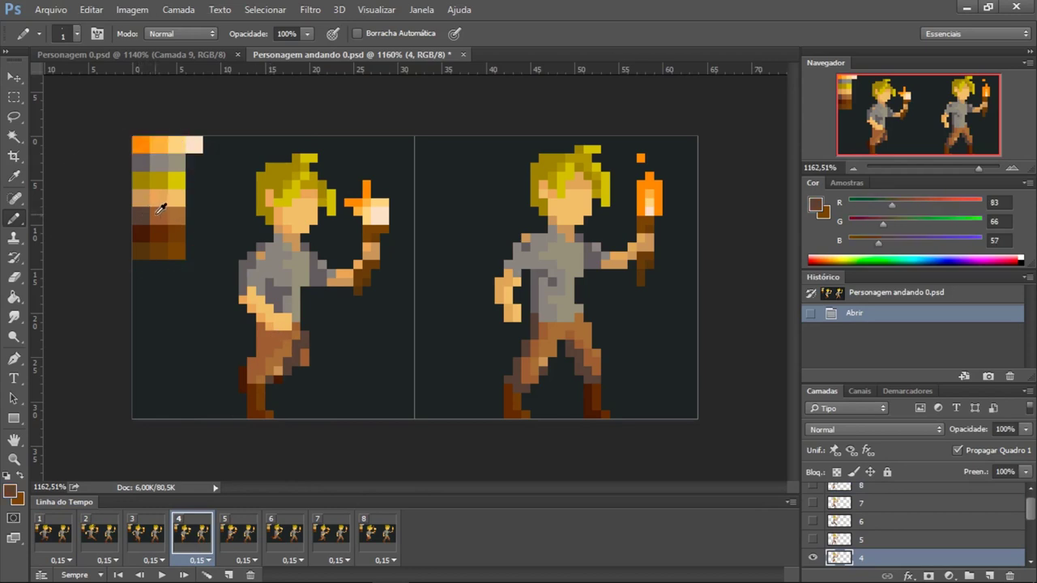
{"action": "left_click", "coordinate": [162, 208], "text": "alt"}
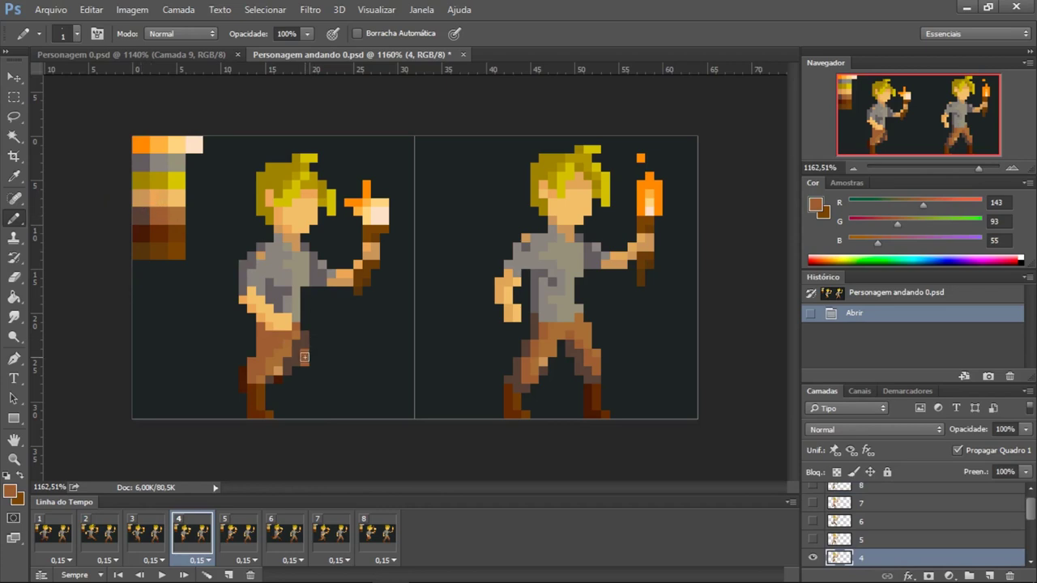
Step: Show movement frames 5, 6, 7 and 8 in turn to compare the leg shading, and play the whole animation again
{"action": "left_click", "coordinate": [239, 535]}
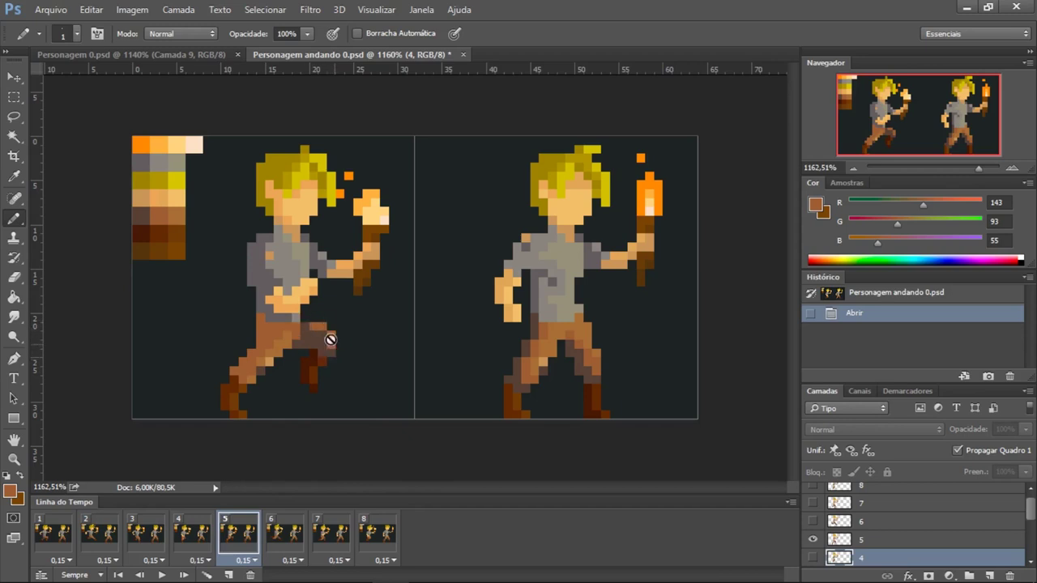
{"action": "left_click", "coordinate": [289, 533]}
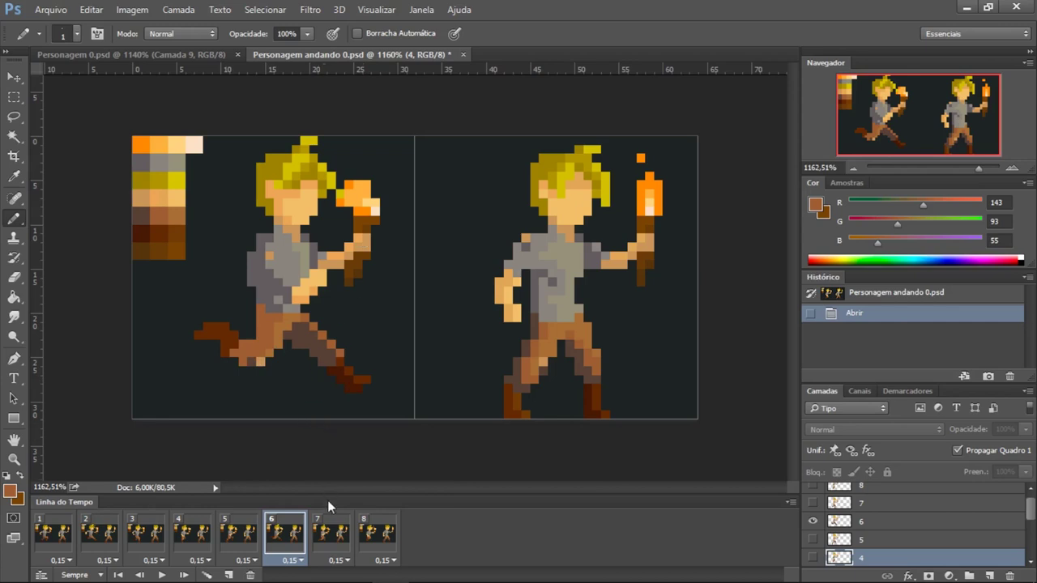
{"action": "left_click", "coordinate": [338, 541]}
{"action": "left_click", "coordinate": [375, 546]}
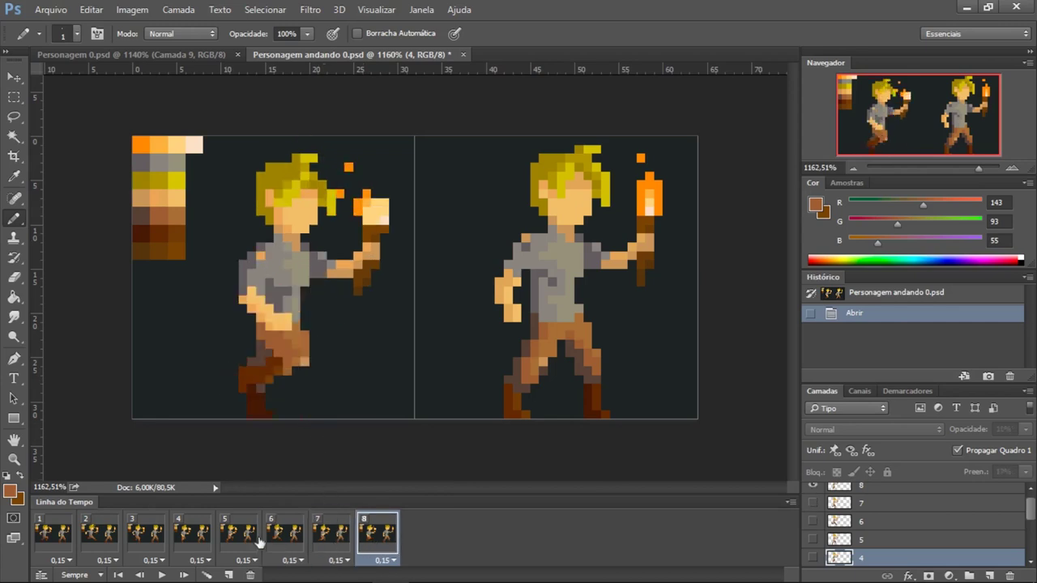
{"action": "left_click", "coordinate": [163, 575]}
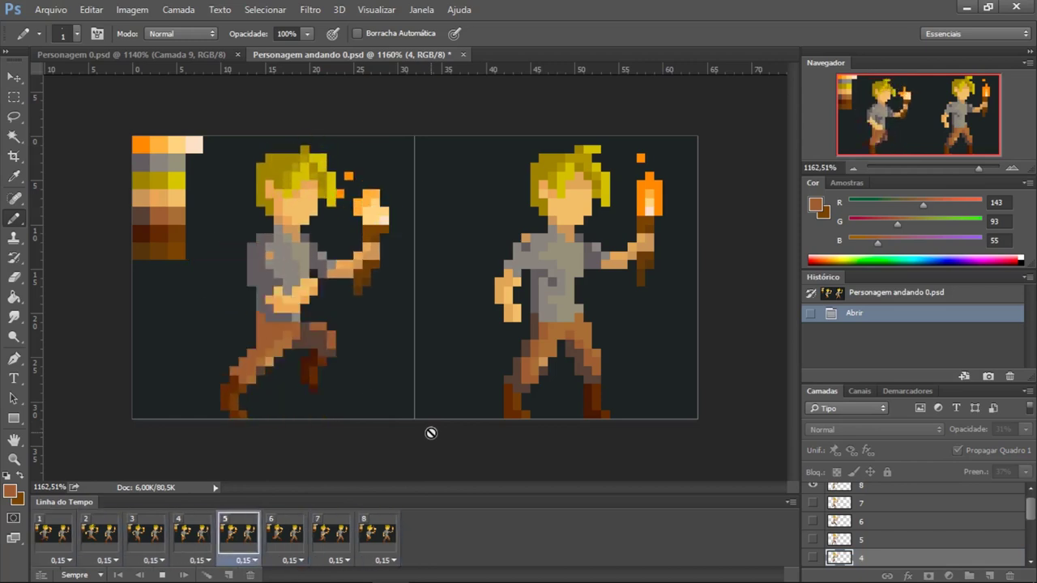
{"action": "scroll", "coordinate": [432, 427], "scroll_direction": "down", "scroll_amount": 3}
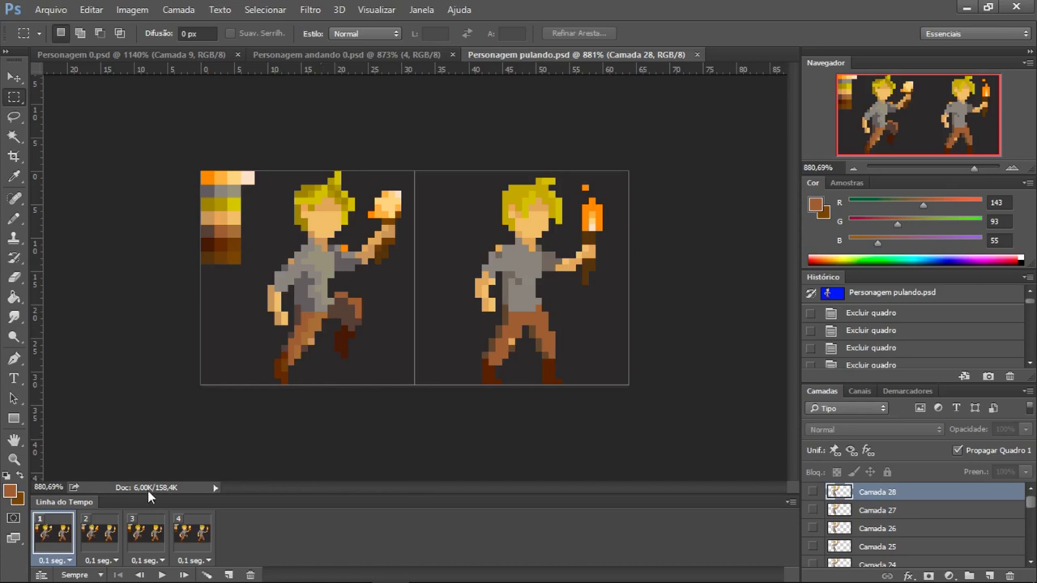
Step: Play the four-frame jump animation in Personagem pulando.psd, and show its frames 1, 2 and 3 individually
{"action": "left_click", "coordinate": [161, 574]}
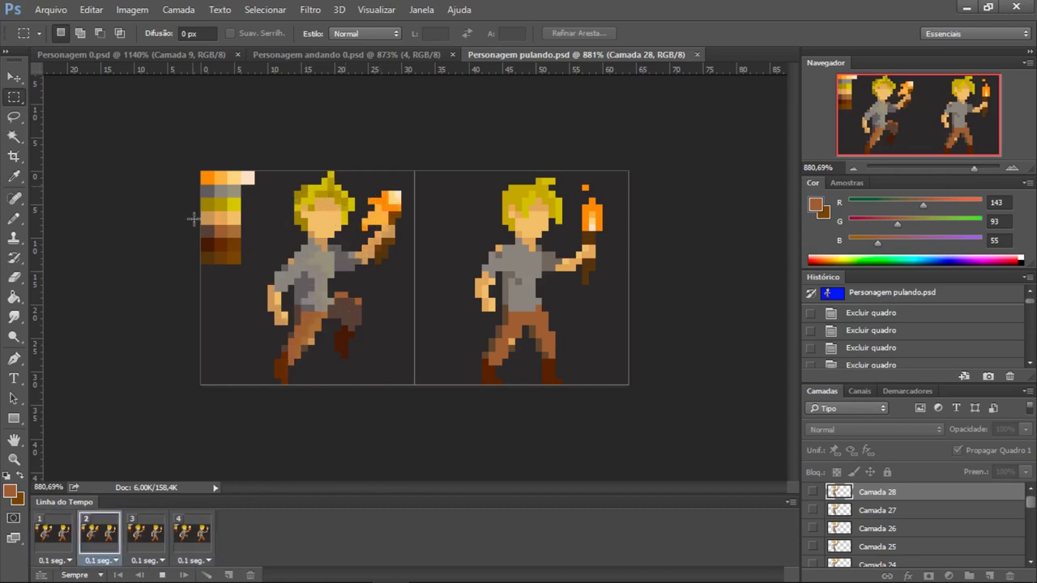
{"action": "left_click", "coordinate": [76, 535]}
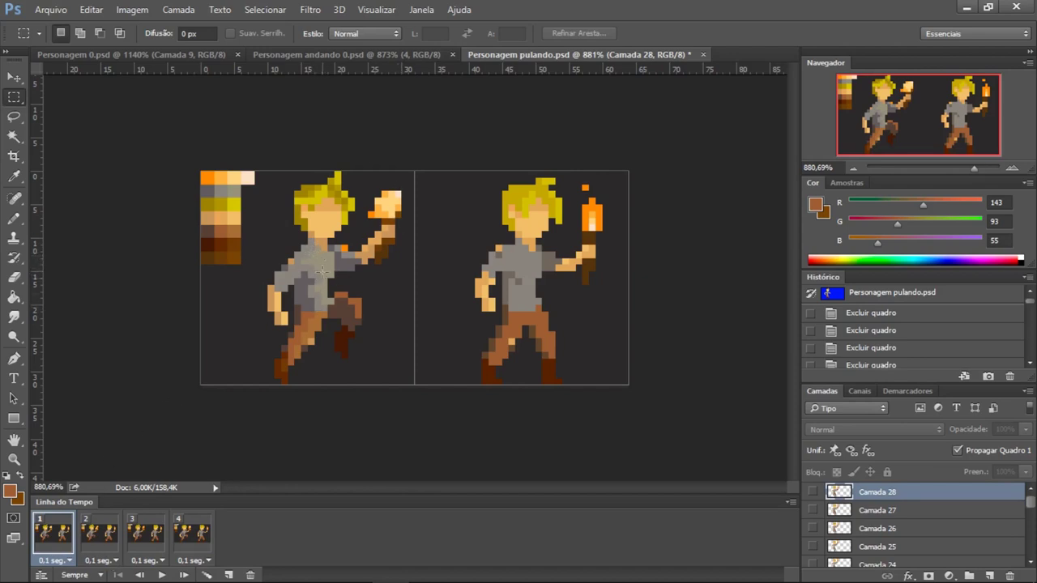
{"action": "left_click", "coordinate": [103, 535]}
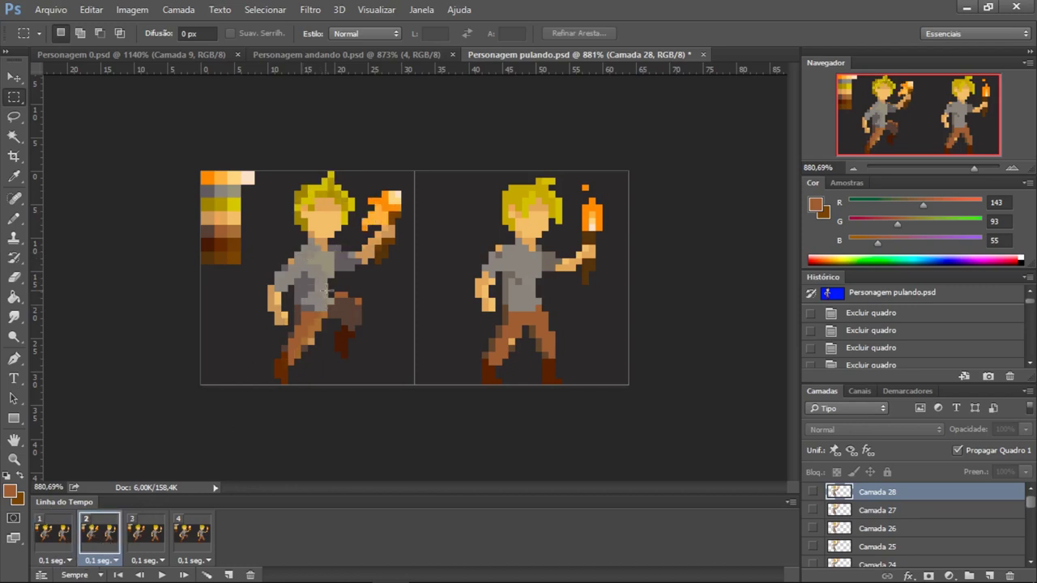
{"action": "left_click", "coordinate": [151, 538]}
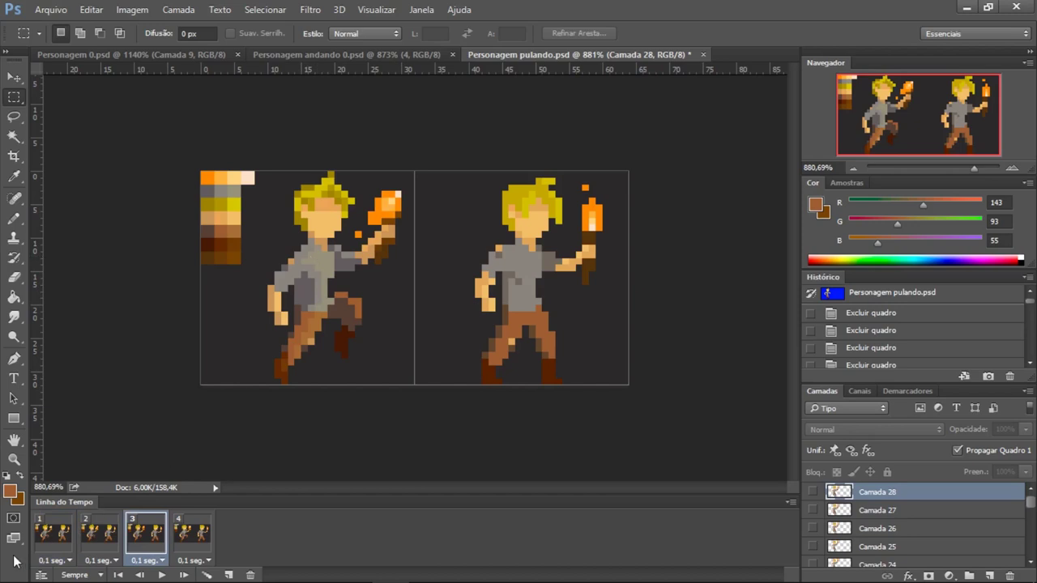
Step: Compare the hair, flame and shirt shading in jump frames 1, 3, 4 and 1, and replay the animation
{"action": "left_click", "coordinate": [52, 537]}
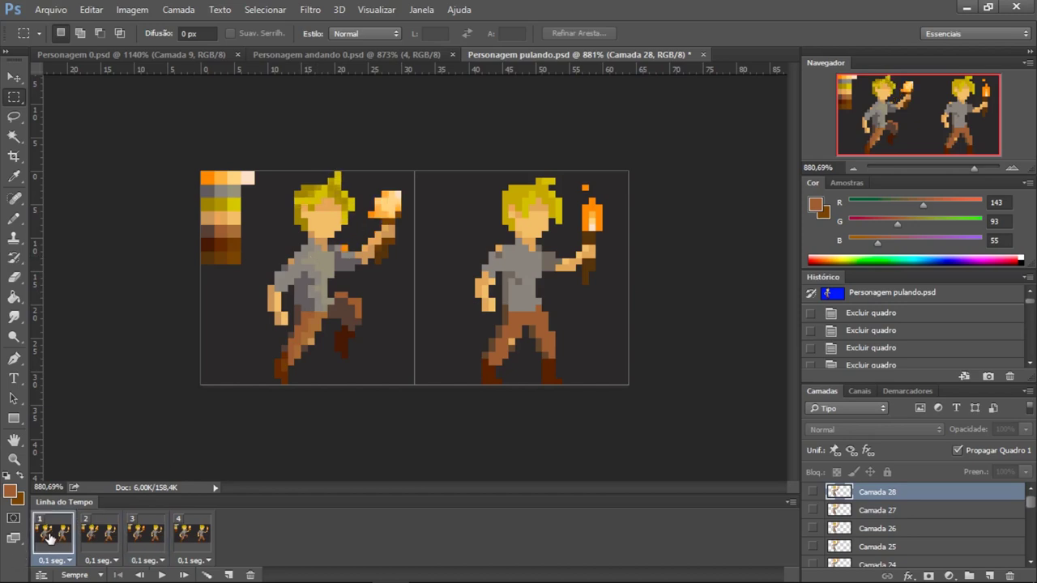
{"action": "left_click", "coordinate": [140, 537]}
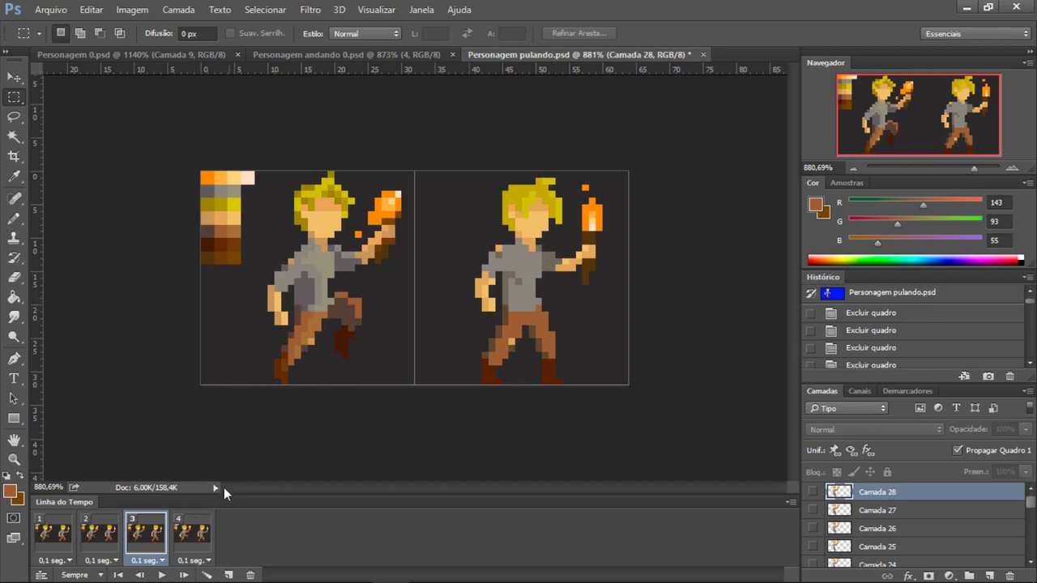
{"action": "left_click", "coordinate": [192, 536]}
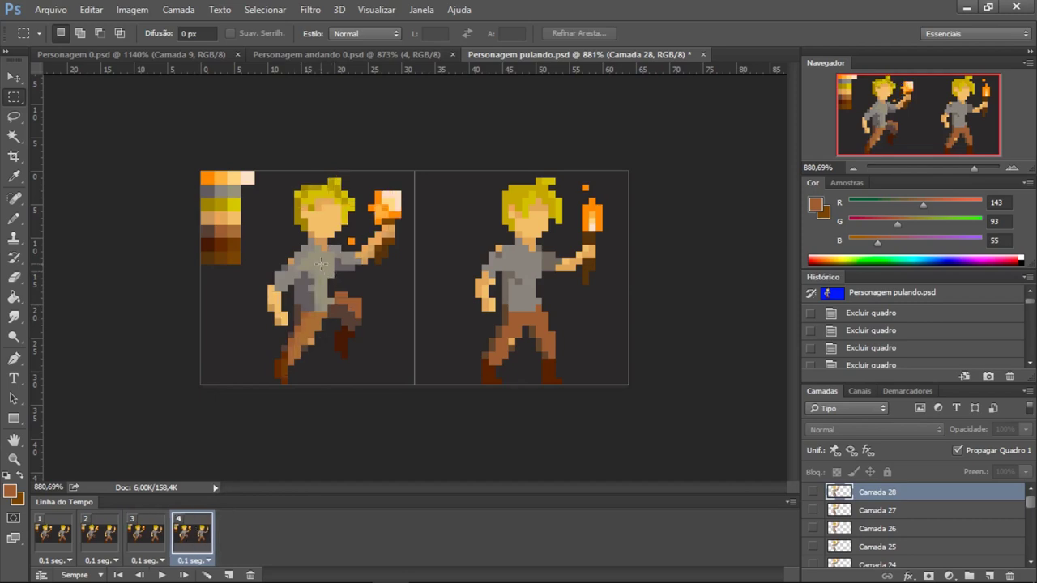
{"action": "left_click", "coordinate": [54, 537]}
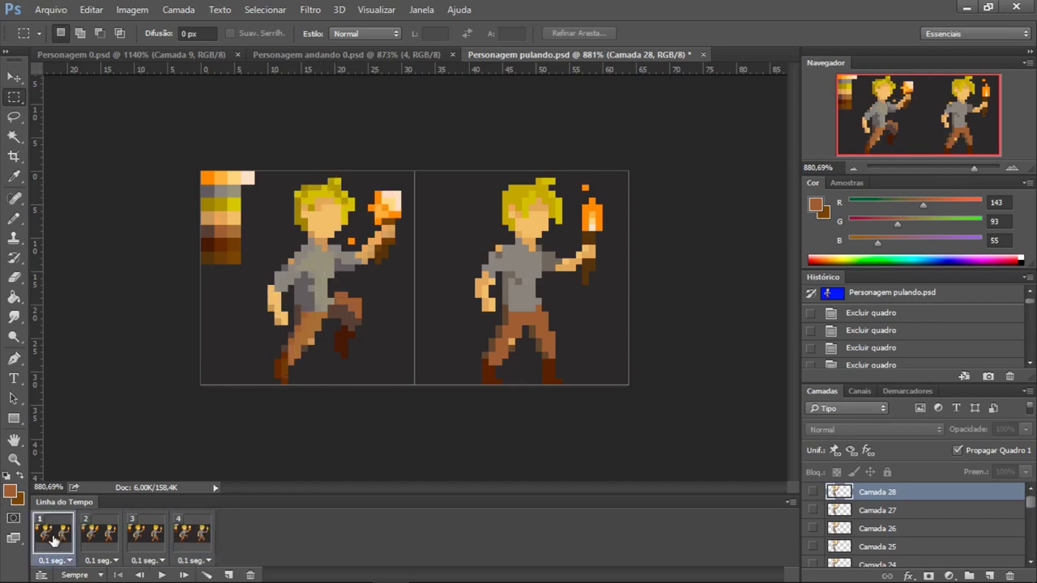
{"action": "left_click", "coordinate": [161, 575]}
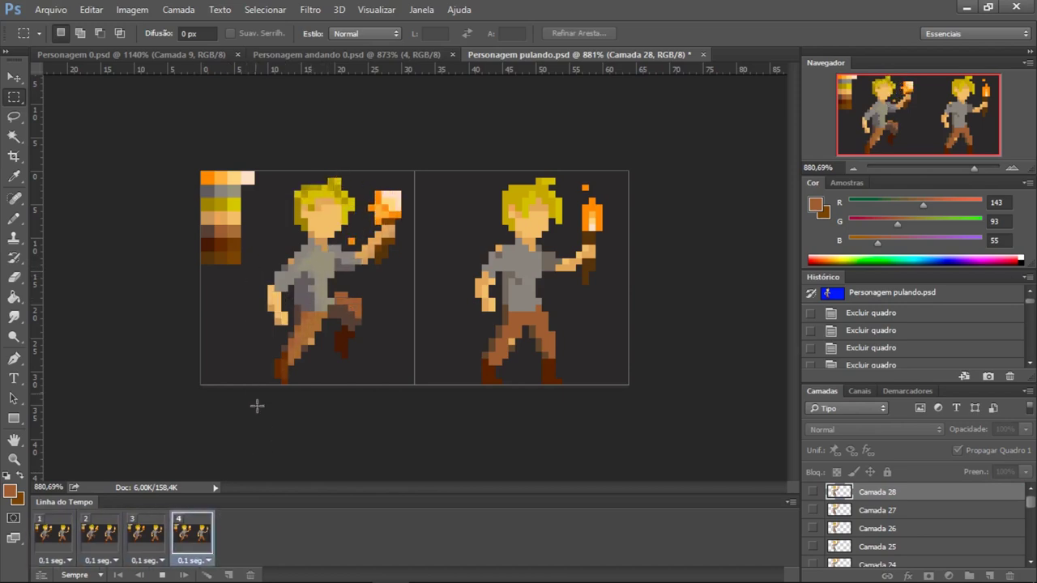
Step: Duplicate jump frame 4 and show layer Camada 19 in the new frame in place of the previous pose
{"action": "left_click", "coordinate": [205, 545]}
{"action": "left_click", "coordinate": [228, 574]}
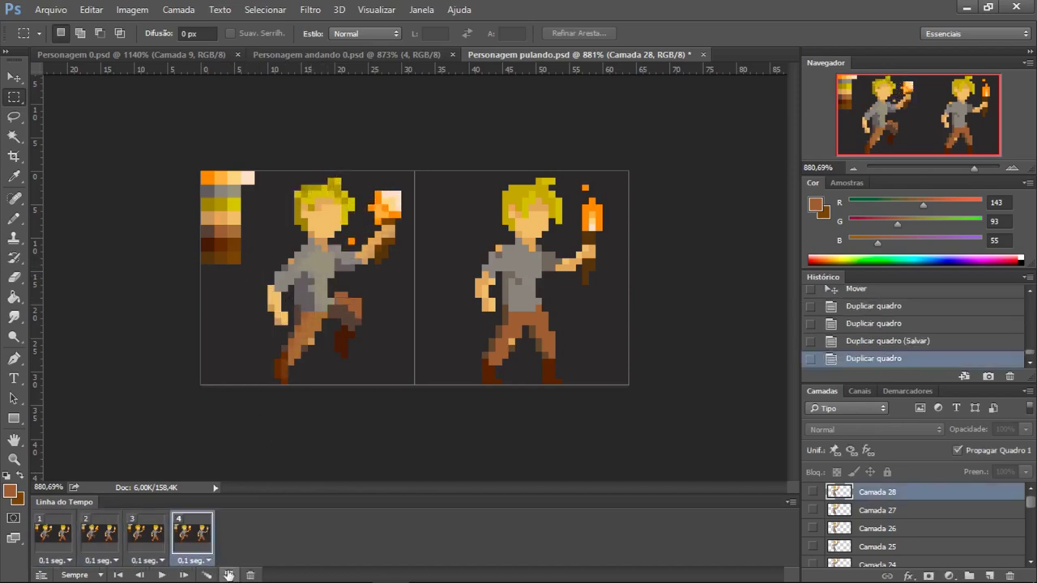
{"action": "scroll", "coordinate": [896, 534], "scroll_direction": "down", "scroll_amount": 5}
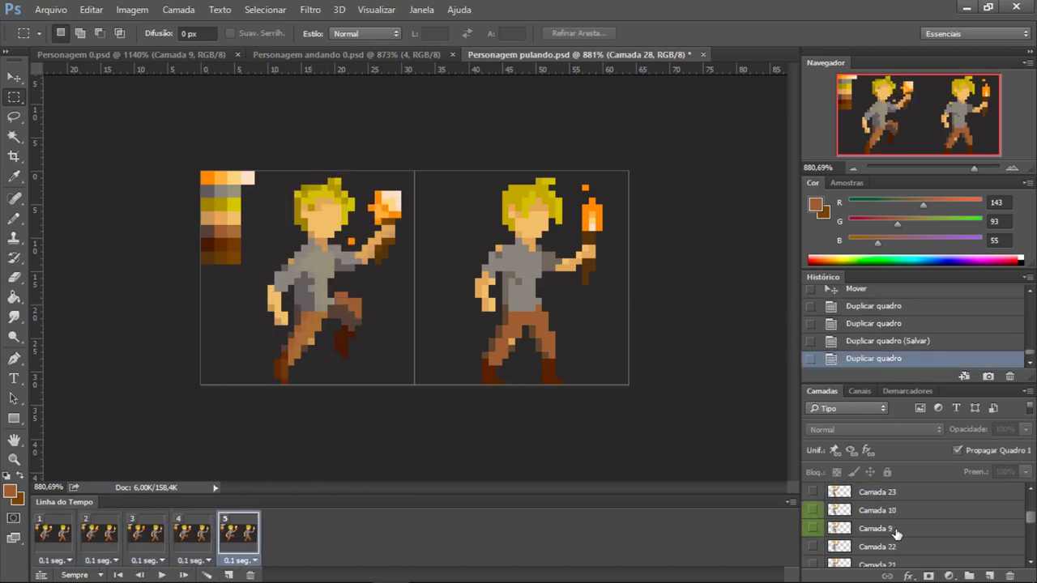
{"action": "left_click", "coordinate": [813, 492]}
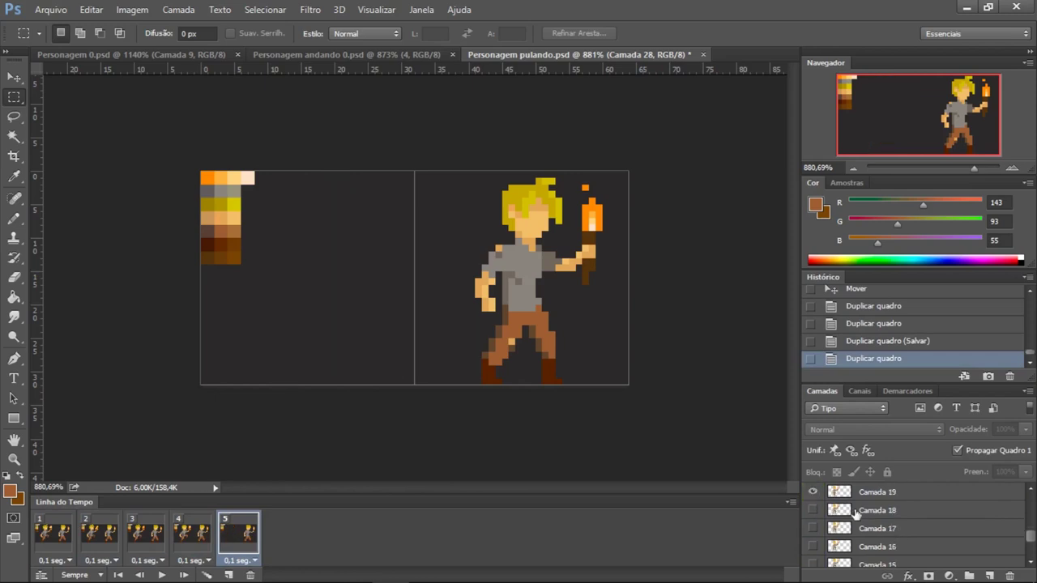
{"action": "scroll", "coordinate": [911, 544], "scroll_direction": "up", "scroll_amount": 3}
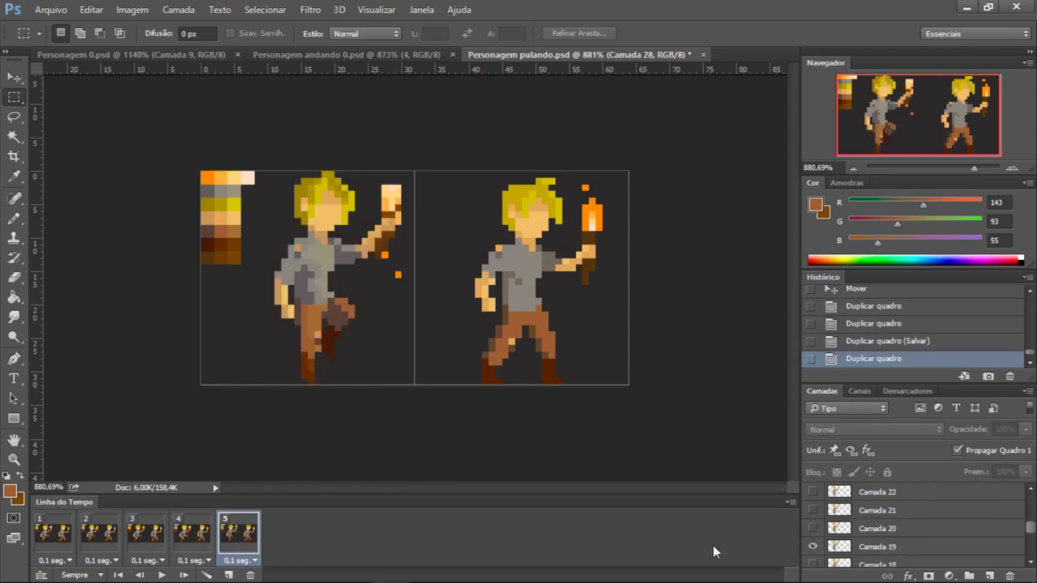
Step: Duplicate the last frame three times, showing only Camada 20 in frame 6, Camada 21 in frame 7 and Camada 22 in frame 8
{"action": "left_click", "coordinate": [228, 574]}
{"action": "left_click", "coordinate": [812, 547]}
{"action": "left_click", "coordinate": [813, 529]}
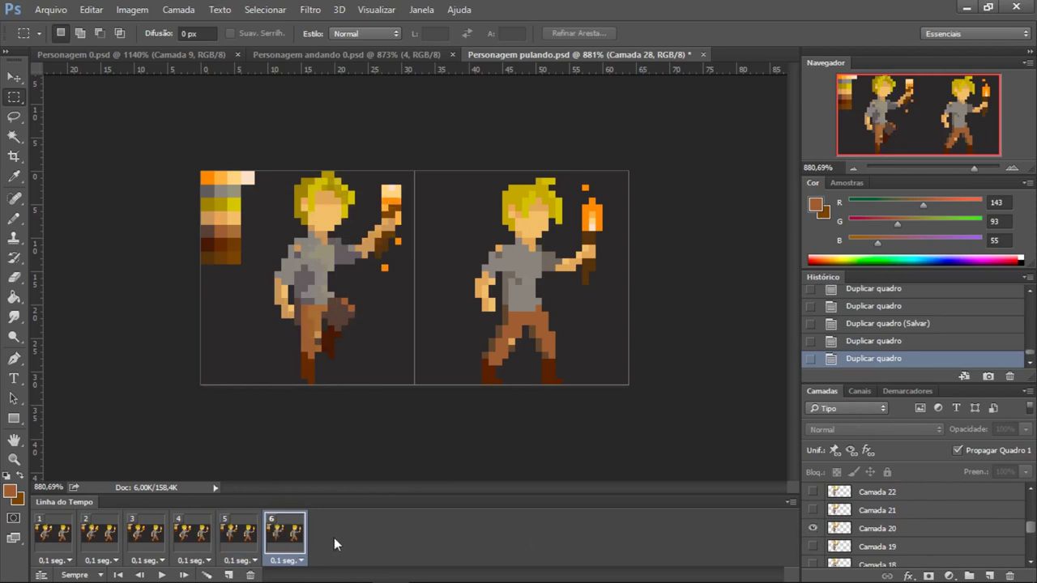
{"action": "left_click", "coordinate": [814, 529]}
{"action": "left_click", "coordinate": [813, 511]}
{"action": "left_click", "coordinate": [228, 574]}
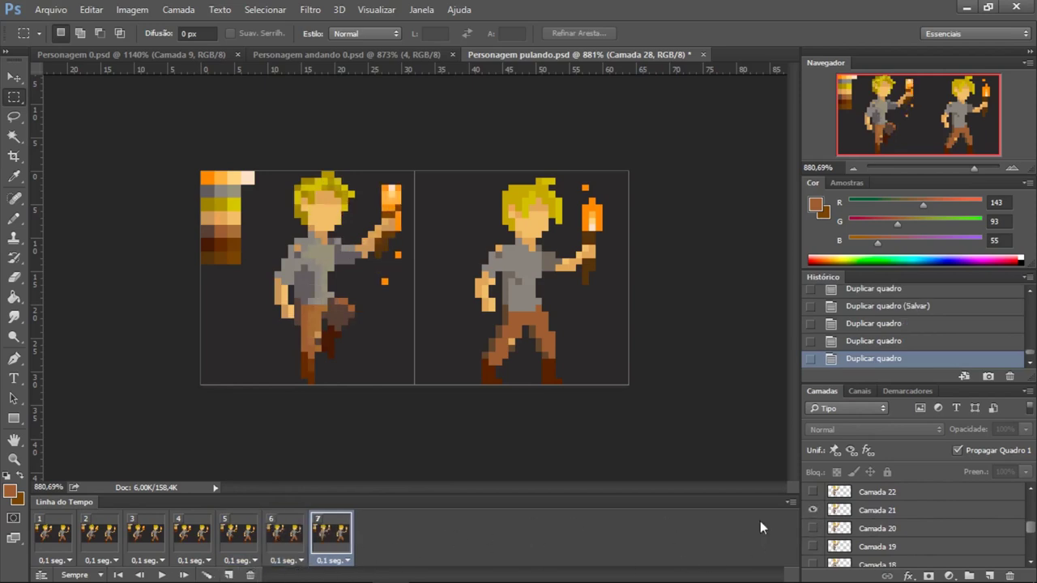
{"action": "left_click", "coordinate": [813, 510]}
{"action": "left_click", "coordinate": [813, 492]}
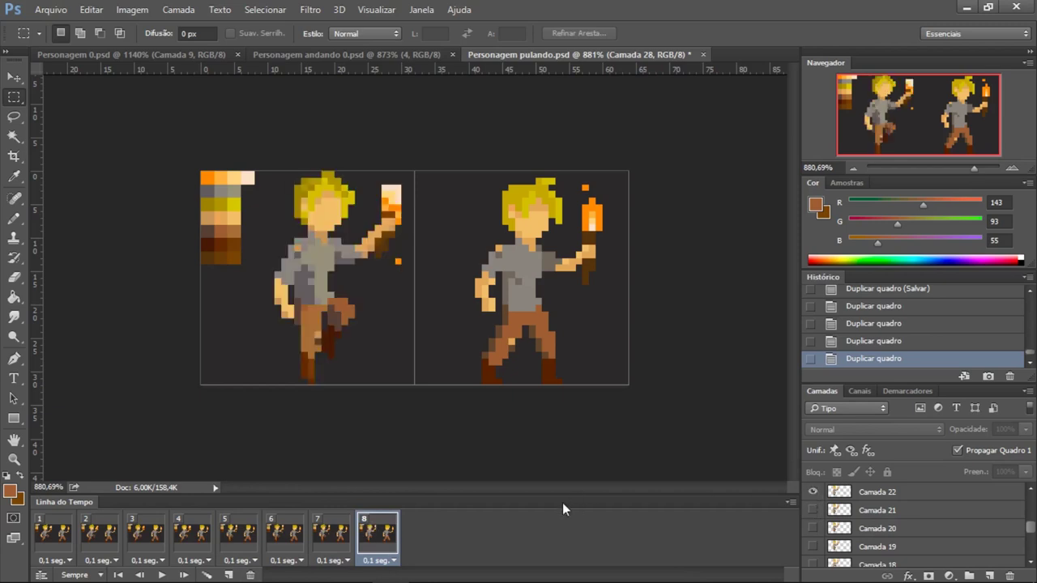
Step: Delete the first four frames of the timeline and play the four remaining frames
{"action": "left_click", "coordinate": [57, 536]}
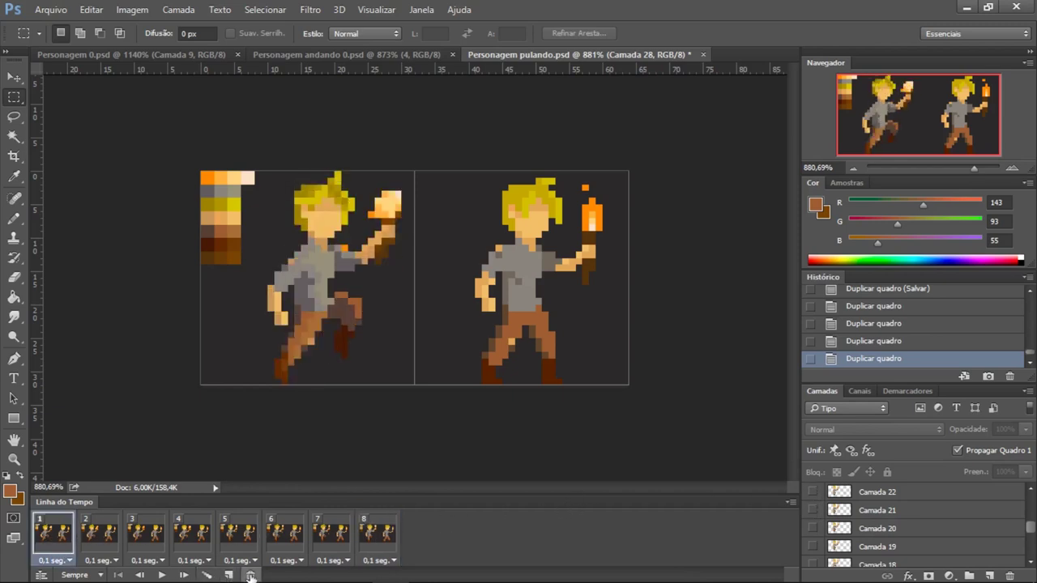
{"action": "left_click", "coordinate": [251, 575]}
{"action": "left_click", "coordinate": [251, 574]}
{"action": "left_click", "coordinate": [251, 574]}
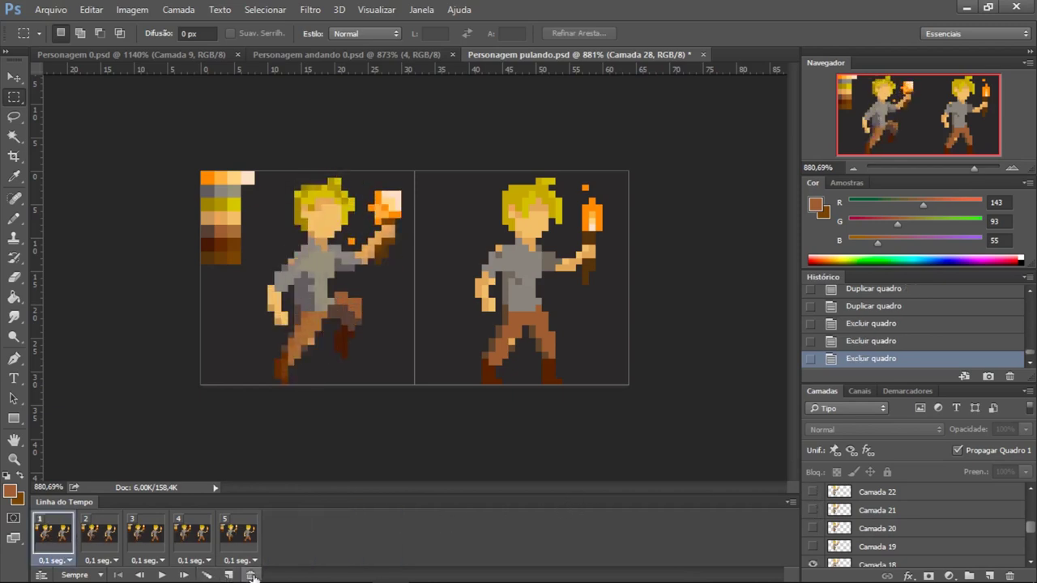
{"action": "left_click", "coordinate": [251, 574]}
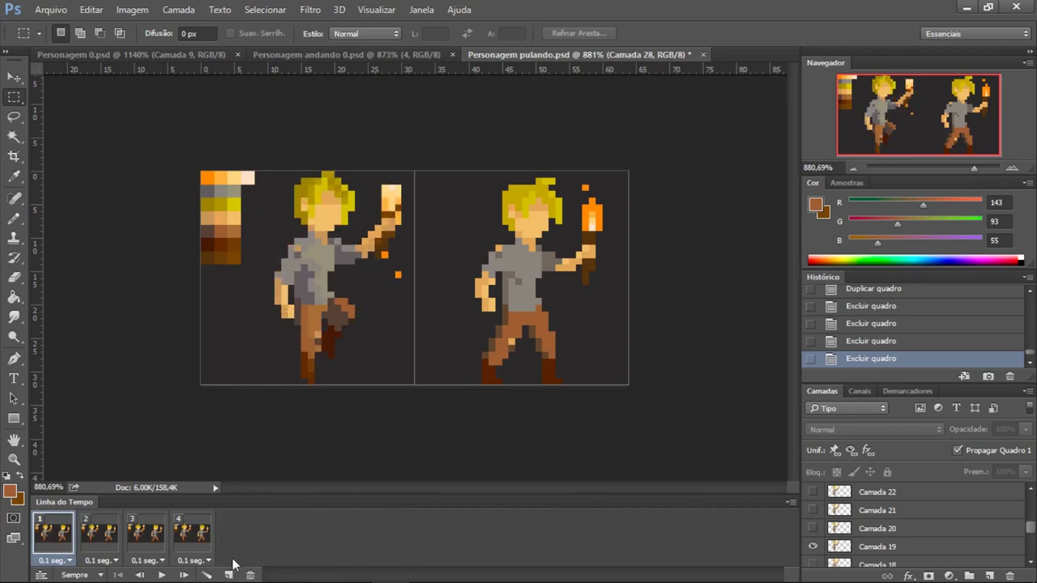
{"action": "left_click", "coordinate": [162, 575]}
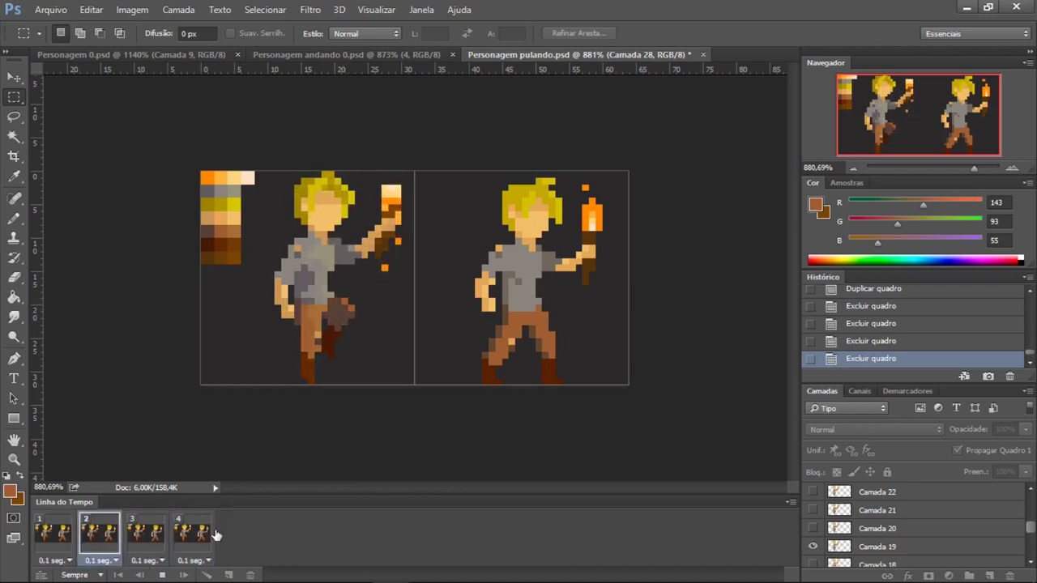
Step: Replace the timeline with three frames showing Camada 23, Camada 24 and Camada 25, and play the animation
{"action": "left_click", "coordinate": [186, 547]}
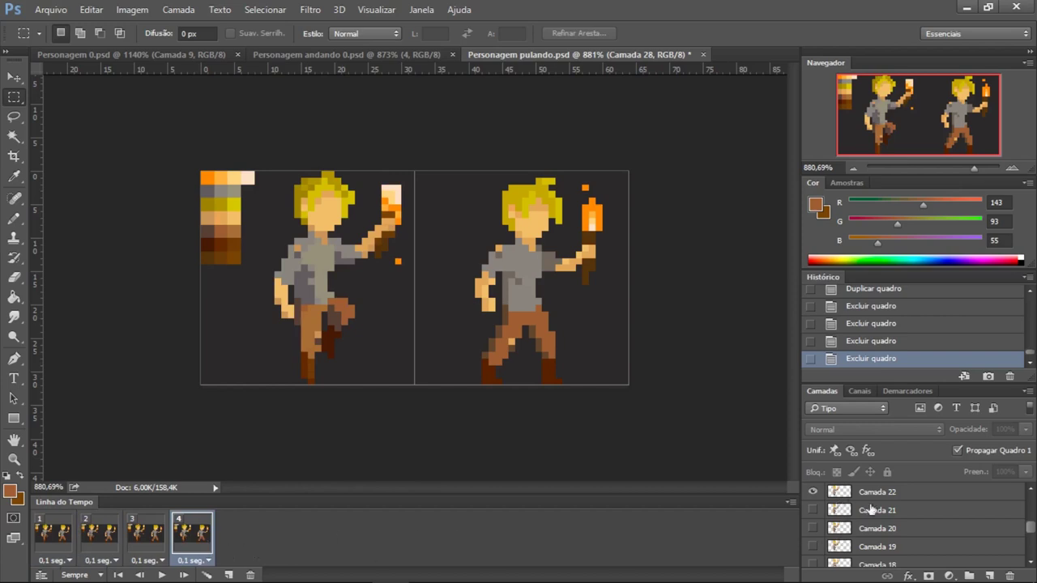
{"action": "scroll", "coordinate": [872, 510], "scroll_direction": "up", "scroll_amount": 1}
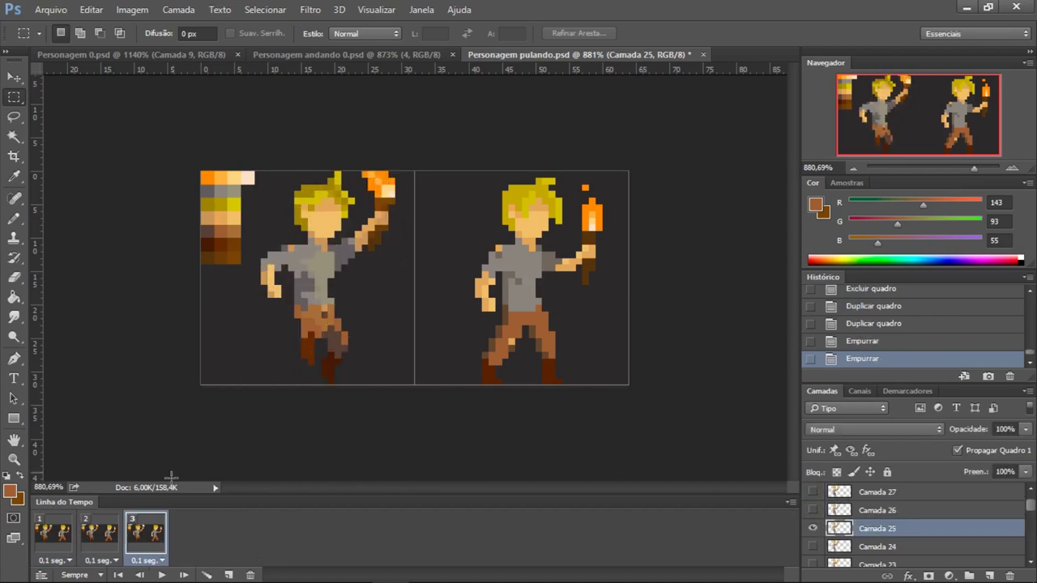
{"action": "left_click", "coordinate": [163, 575]}
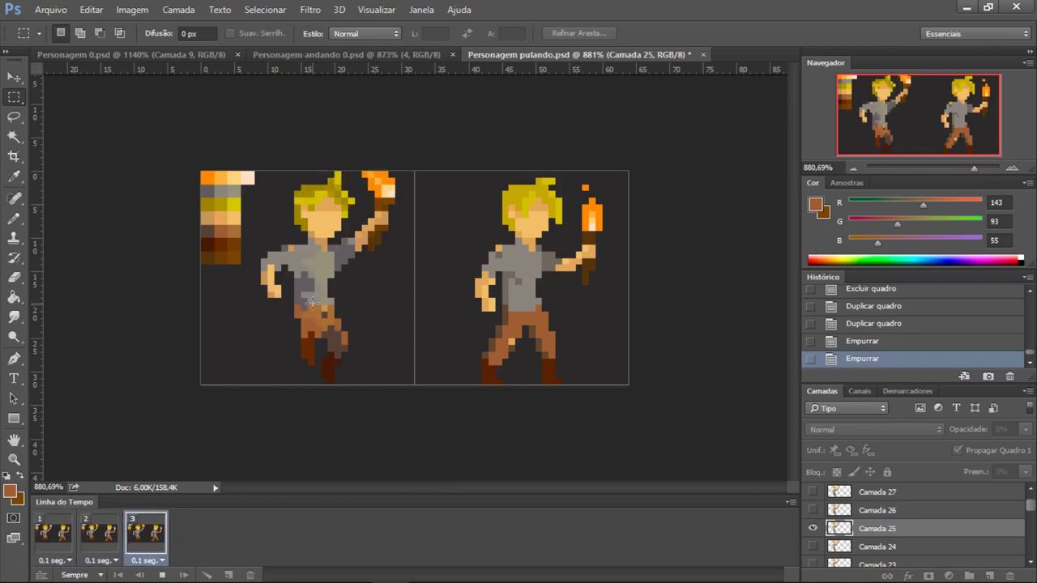
Step: Show frames 1, 2 and 3 individually to compare the shirt and leg shading, and replay the animation
{"action": "left_click", "coordinate": [68, 541]}
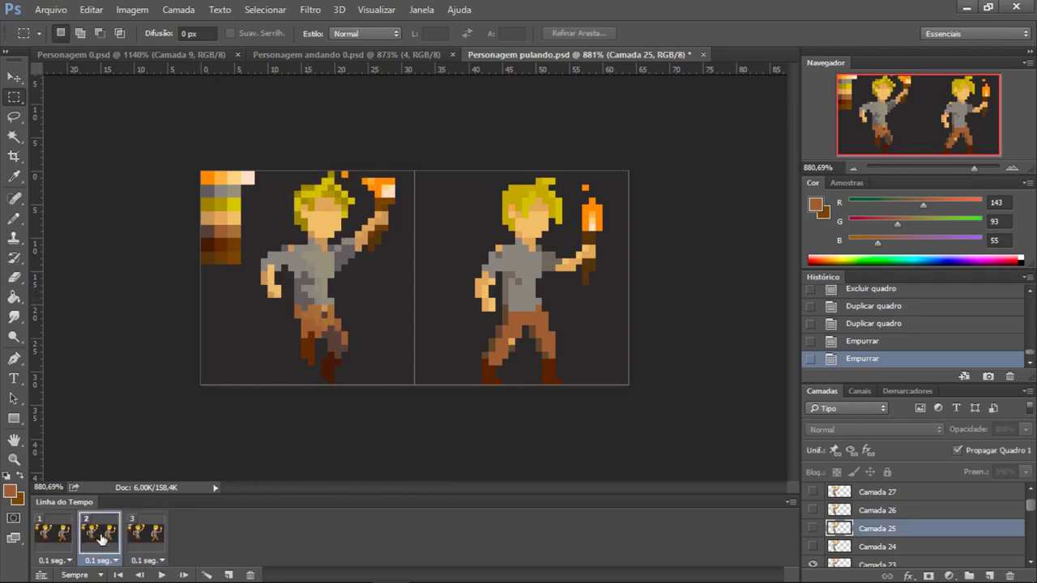
{"action": "left_click", "coordinate": [155, 532]}
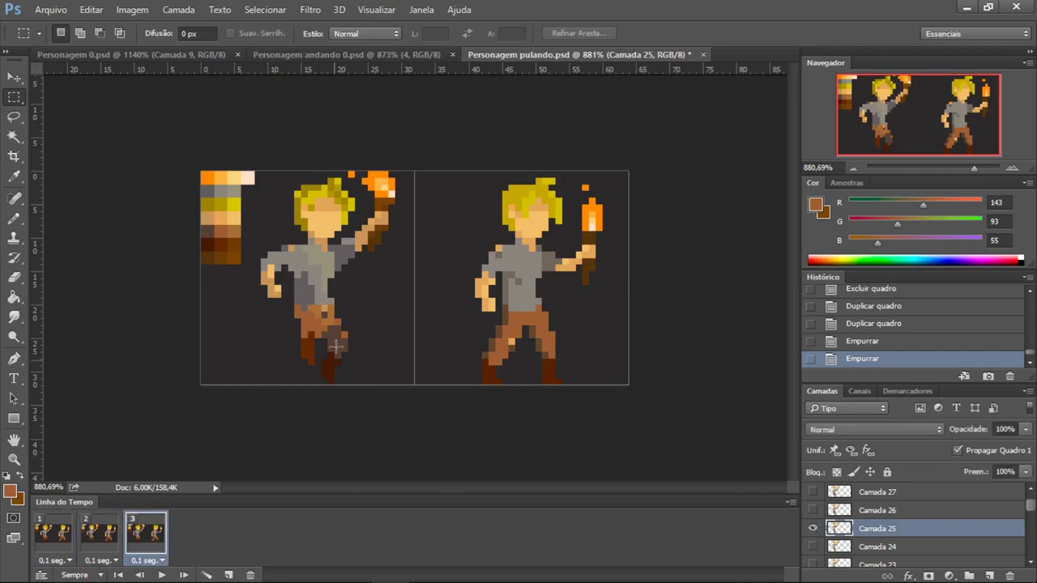
{"action": "left_click", "coordinate": [67, 540]}
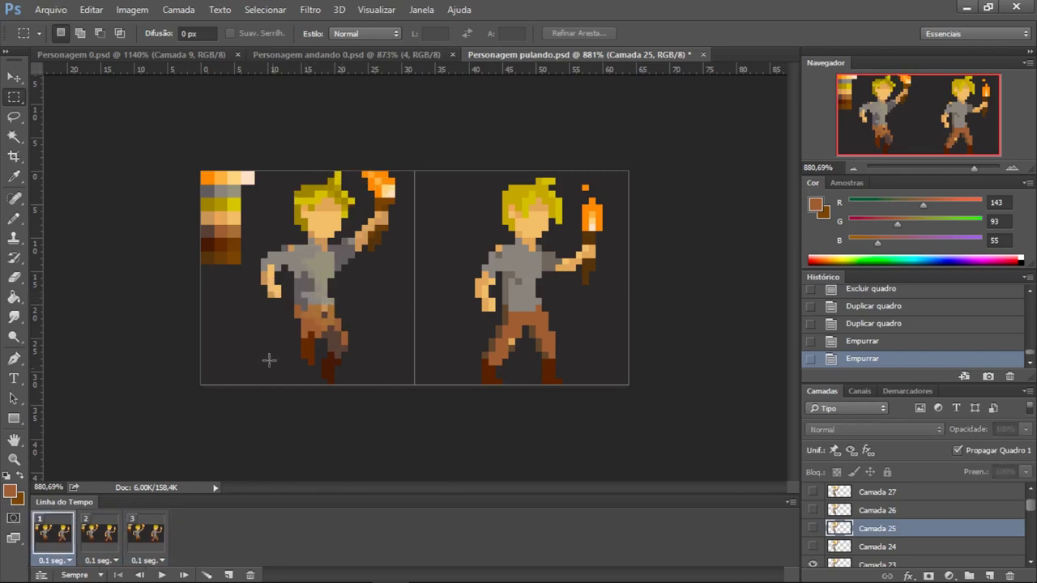
{"action": "left_click", "coordinate": [102, 535]}
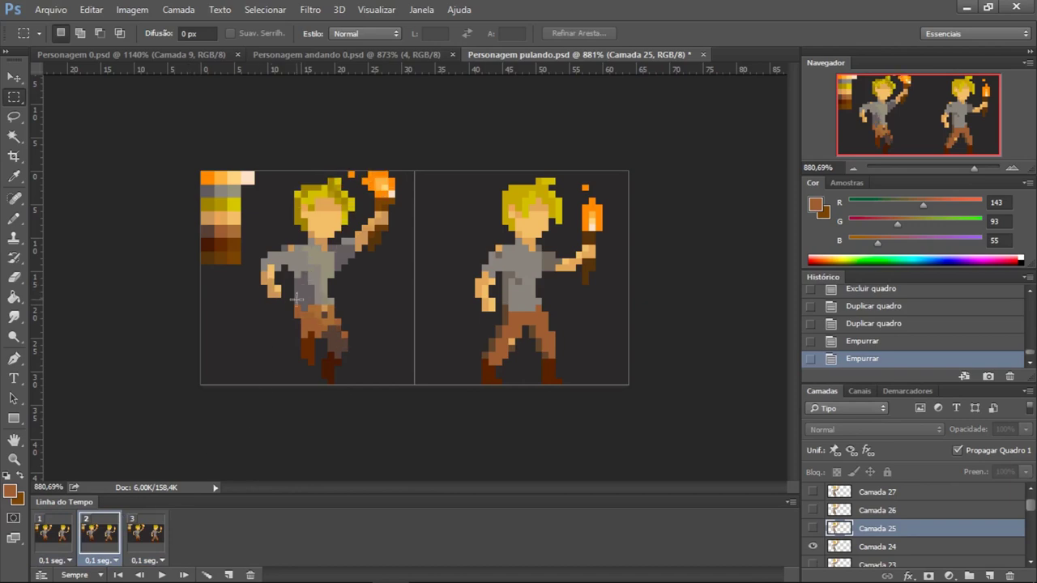
{"action": "left_click", "coordinate": [161, 575]}
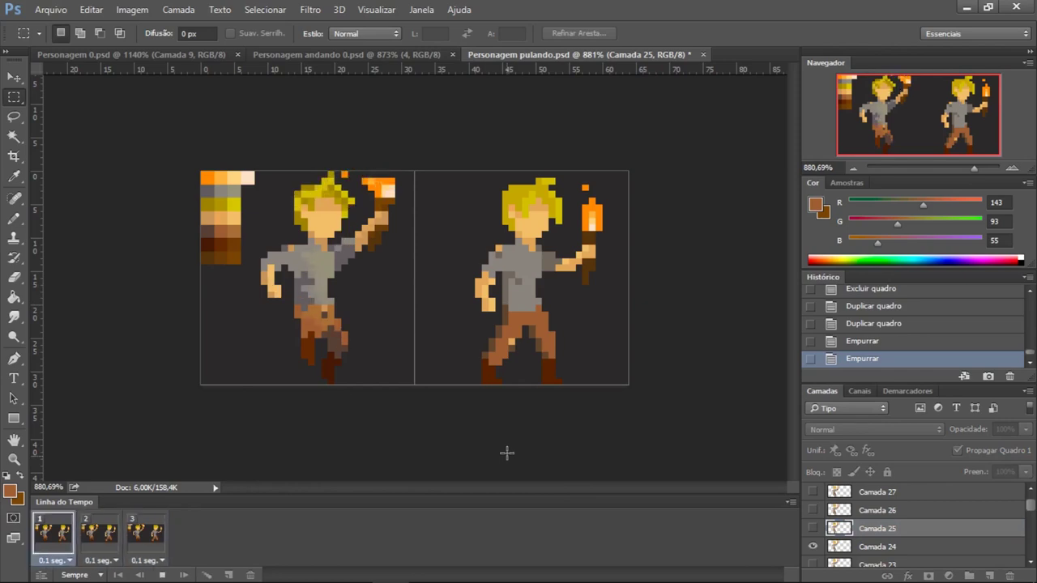
Step: Show Camada 26 in the three frames in place of the poses on Camada 23, Camada 24 and Camada 25
{"action": "left_click", "coordinate": [59, 536]}
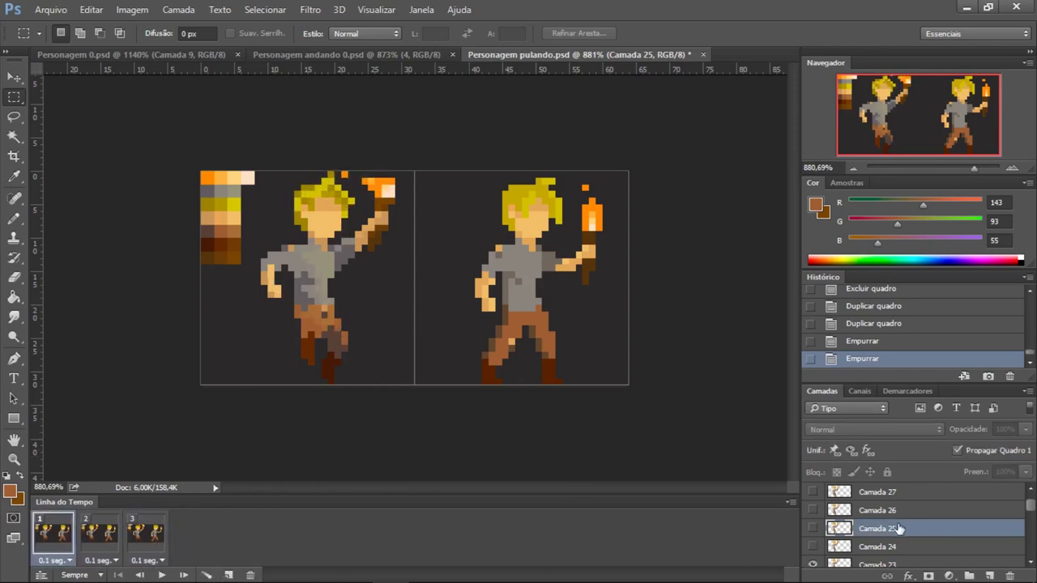
{"action": "left_click", "coordinate": [812, 530]}
{"action": "left_click", "coordinate": [812, 511]}
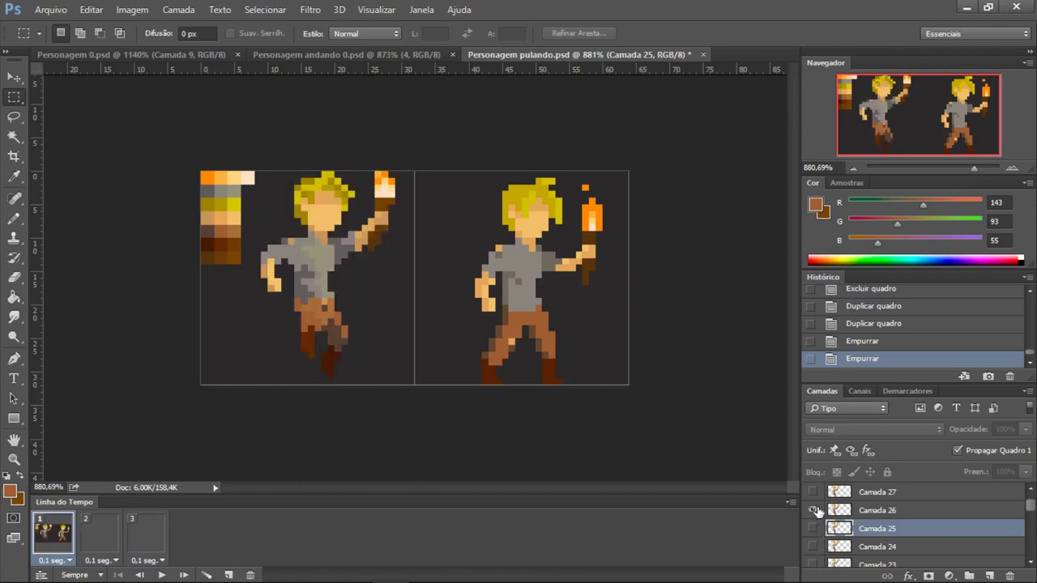
{"action": "left_click", "coordinate": [101, 541]}
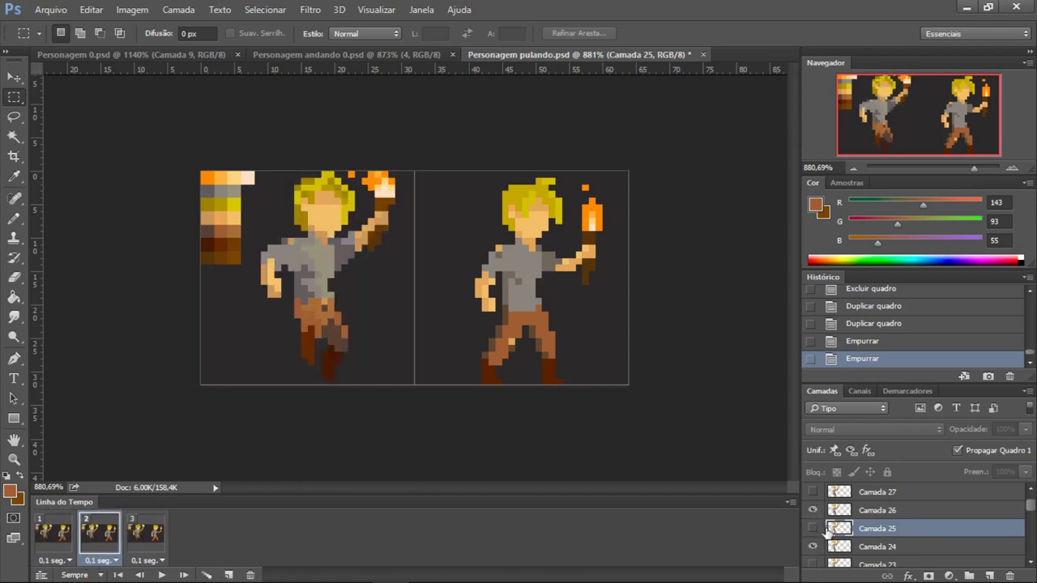
{"action": "left_click", "coordinate": [813, 510]}
{"action": "left_click", "coordinate": [146, 533]}
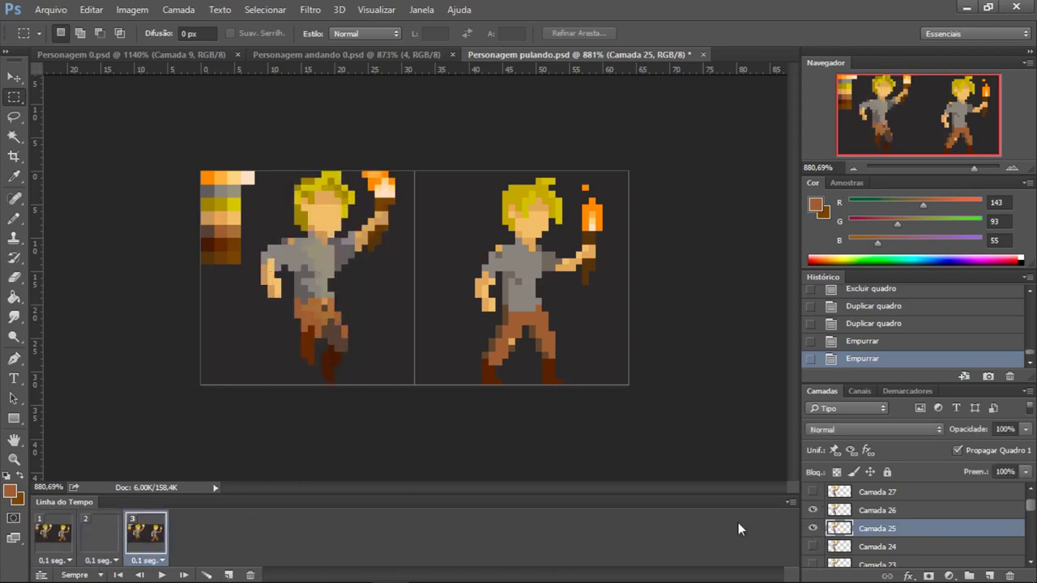
{"action": "left_click", "coordinate": [813, 528]}
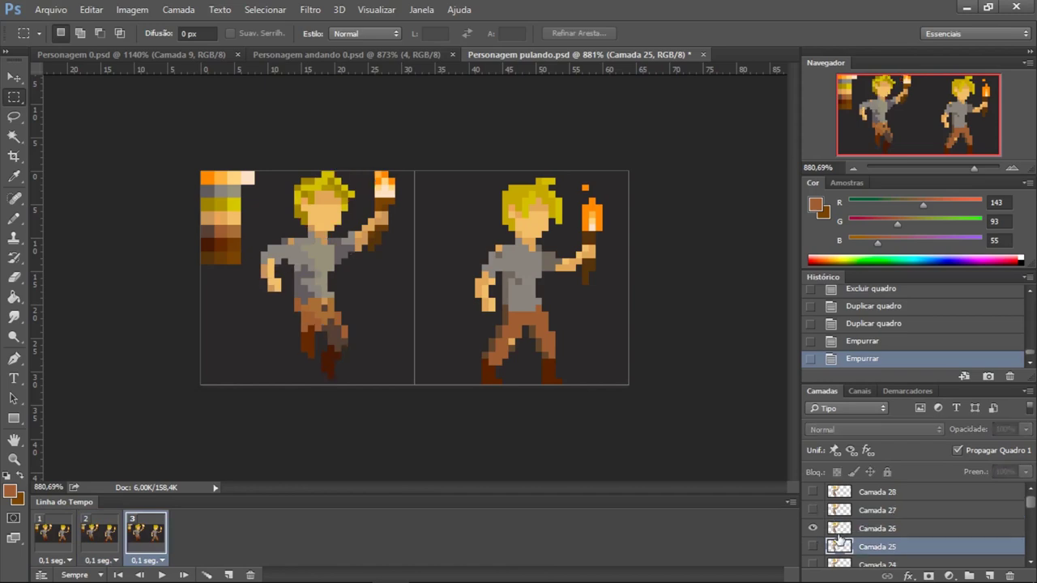
Step: Assign Camada 27 to frame 2 and Camada 28 to frame 3, nudge the poses down one pixel, and play the animation
{"action": "left_click", "coordinate": [60, 536]}
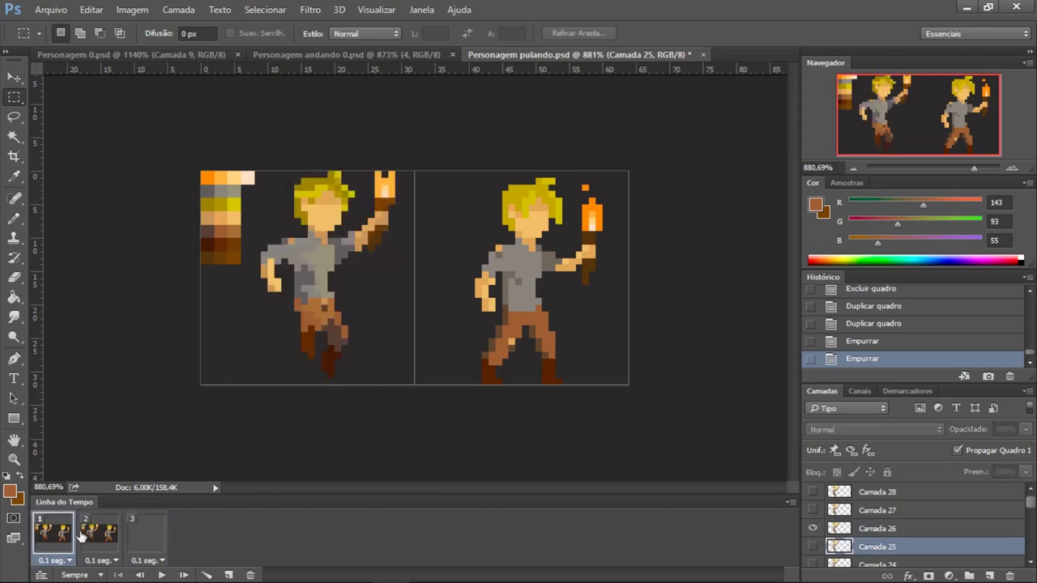
{"action": "left_click", "coordinate": [112, 538]}
{"action": "left_click", "coordinate": [147, 539]}
{"action": "left_click", "coordinate": [61, 536]}
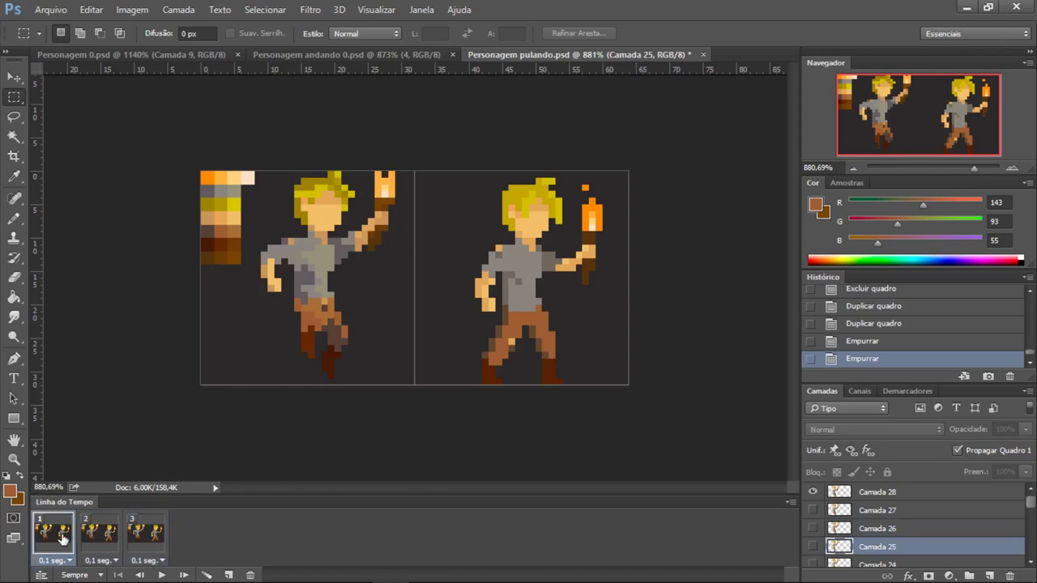
{"action": "left_click", "coordinate": [101, 539]}
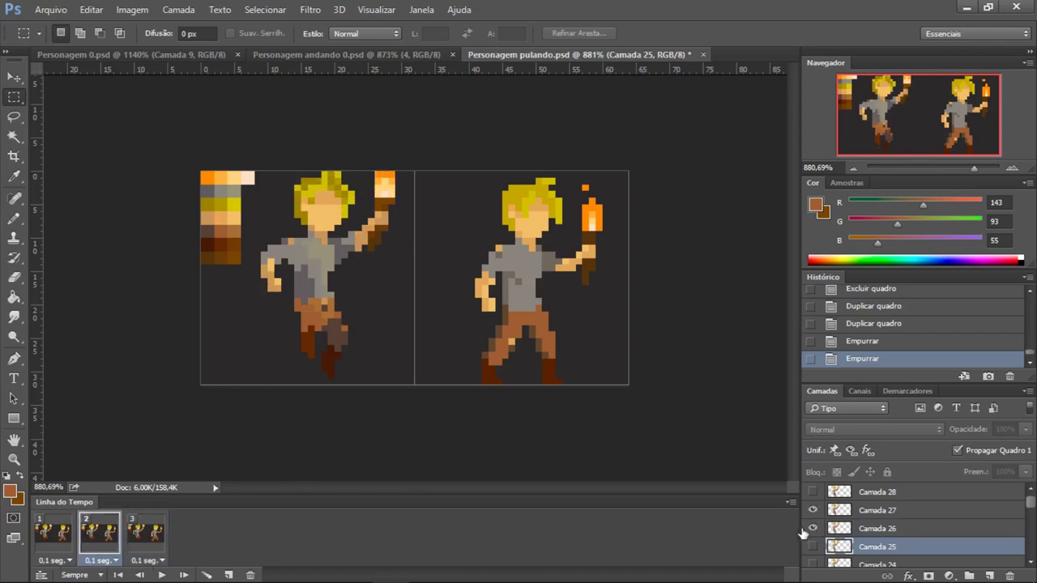
{"action": "left_click", "coordinate": [157, 541]}
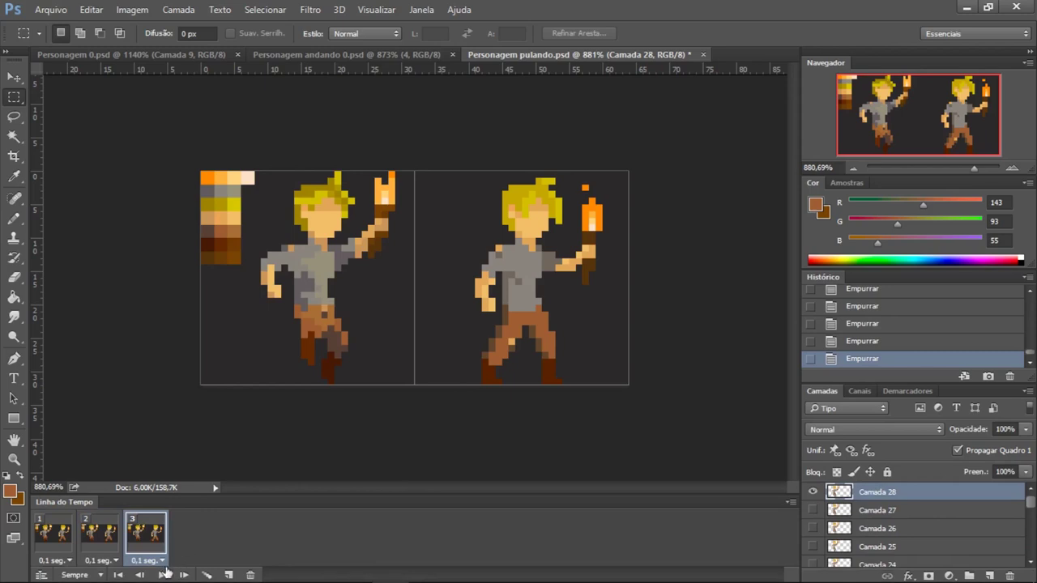
{"action": "left_click", "coordinate": [164, 572]}
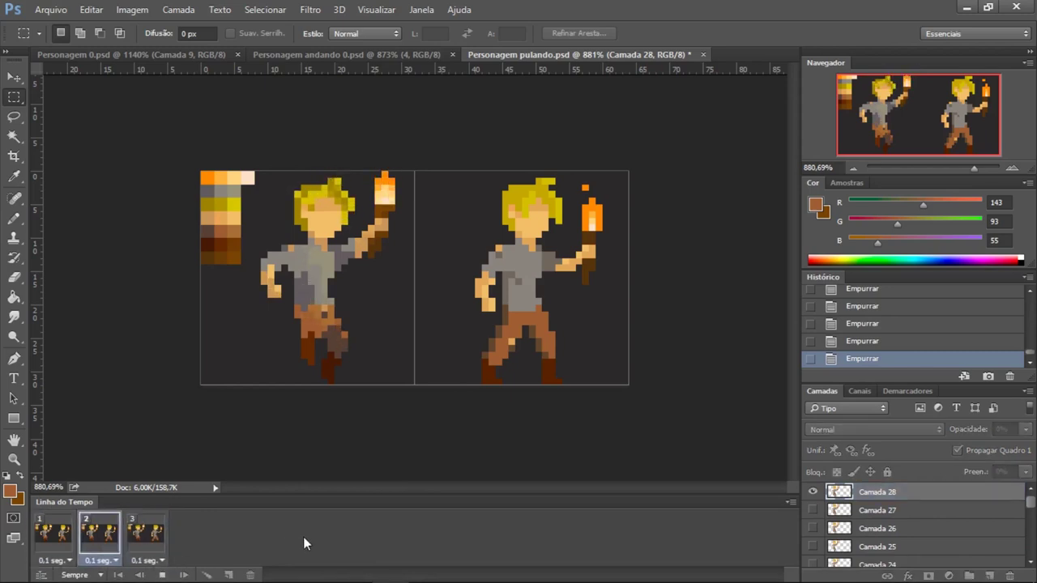